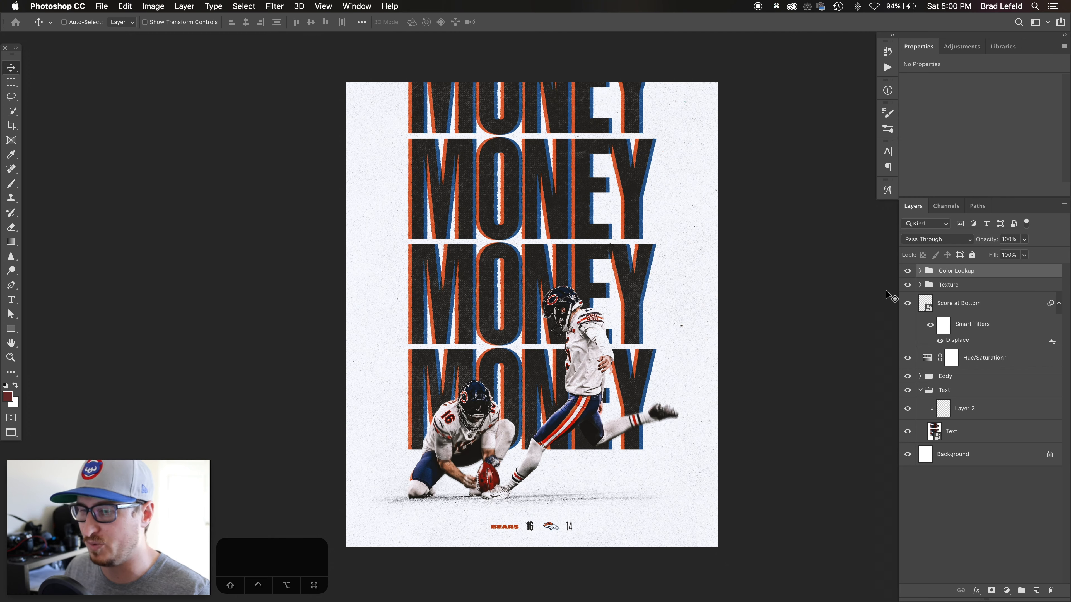
- Hide the layers above the Text layer, leaving only the MONEY lettering on the white background
drag(907, 270, 913, 295)
drag(907, 359, 902, 425)
alt+click(908, 432)
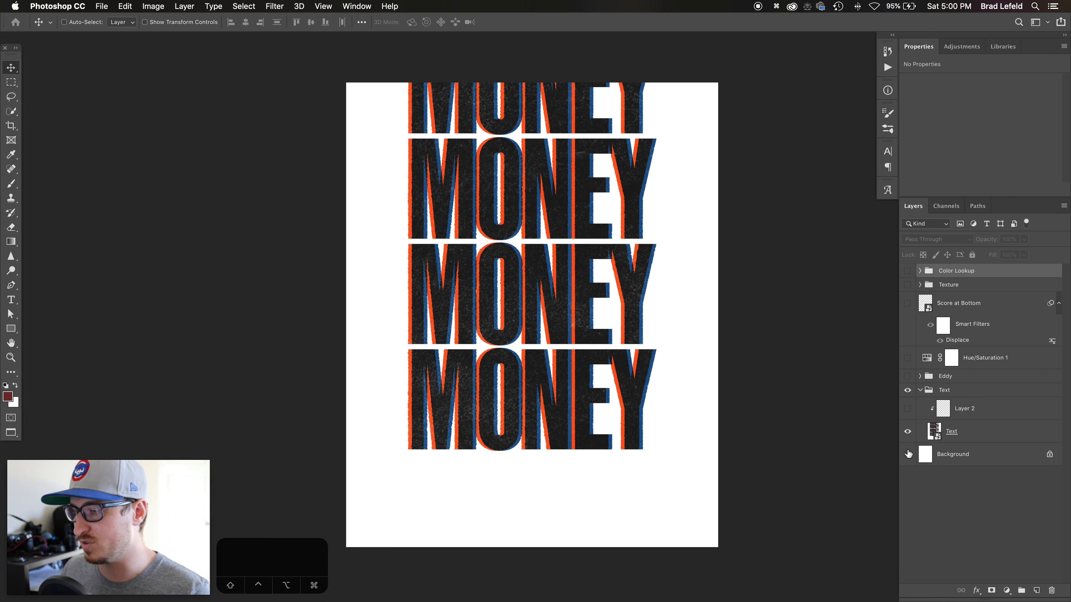
- Open the Text smart object and the MONEy MONey MOney1 smart object nested inside its Group 4
click(935, 430)
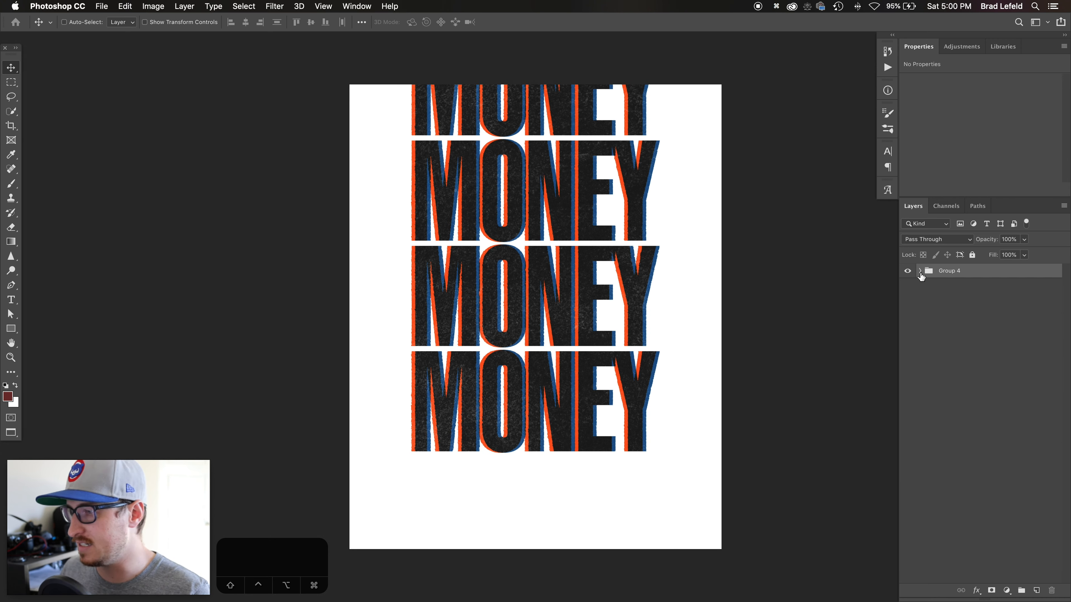
click(920, 271)
double_click(934, 398)
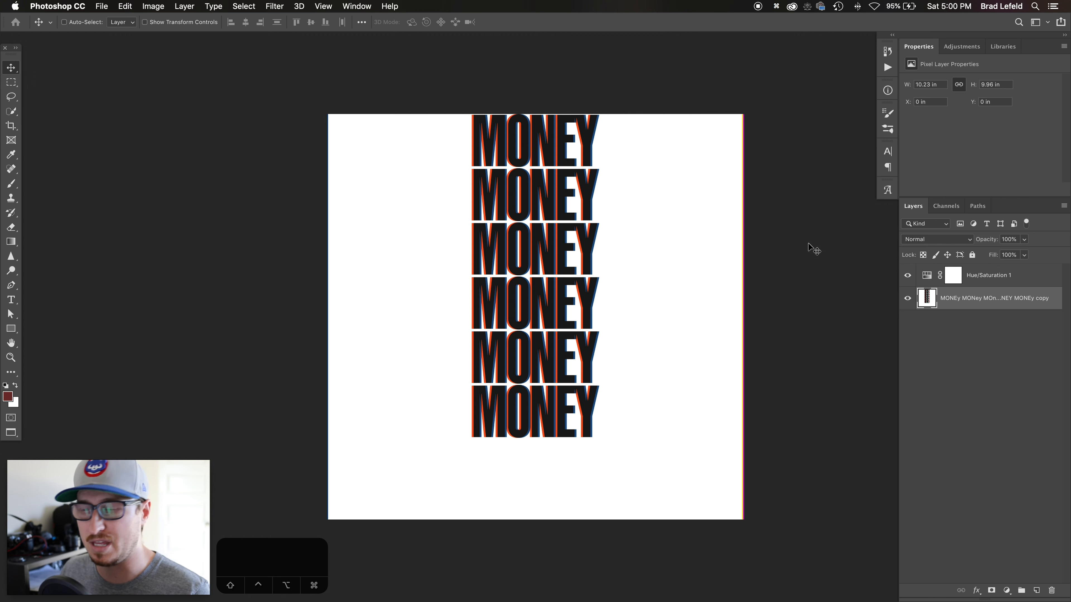
- Hide the Hue/Saturation 1 adjustment and shift the selected lettering layer's Red channel to the right, viewing the result in RGB
click(908, 276)
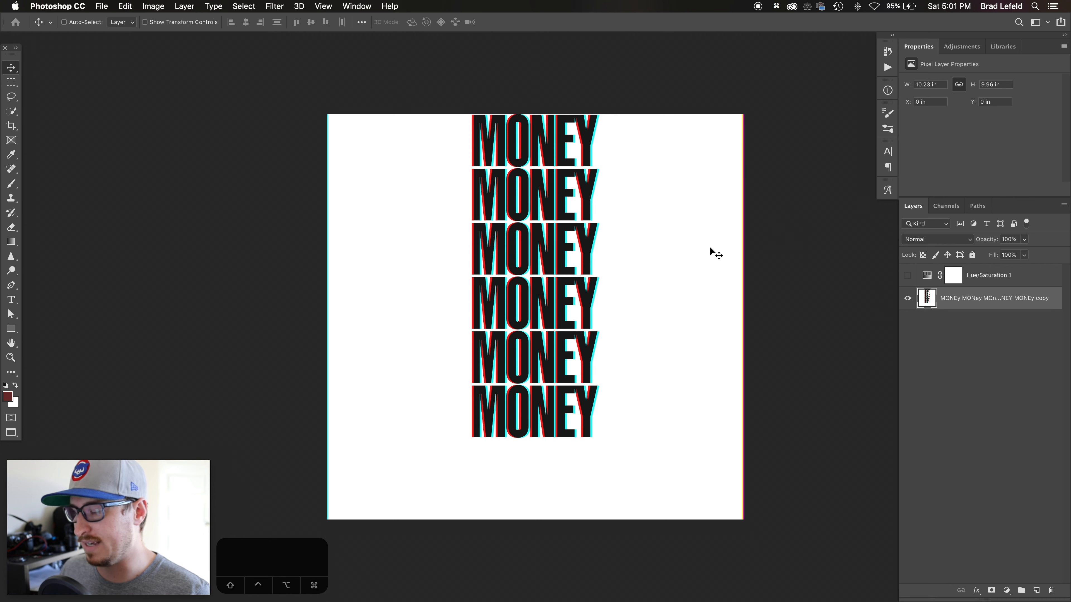
super+click(929, 299)
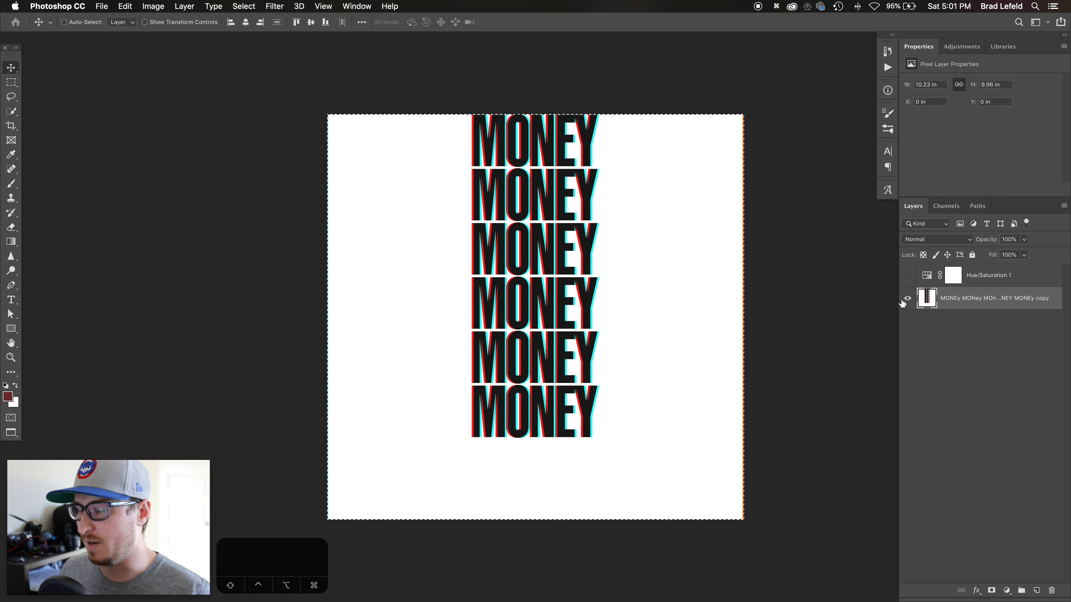
click(960, 208)
click(915, 249)
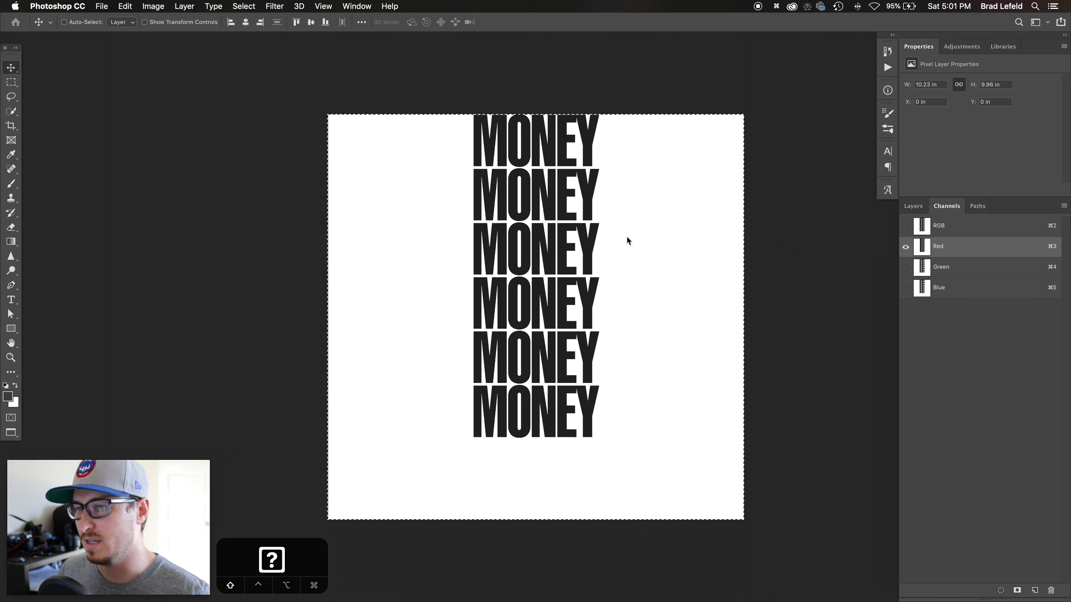
key(Right)
key(Right)
key(Right)
key(Right)
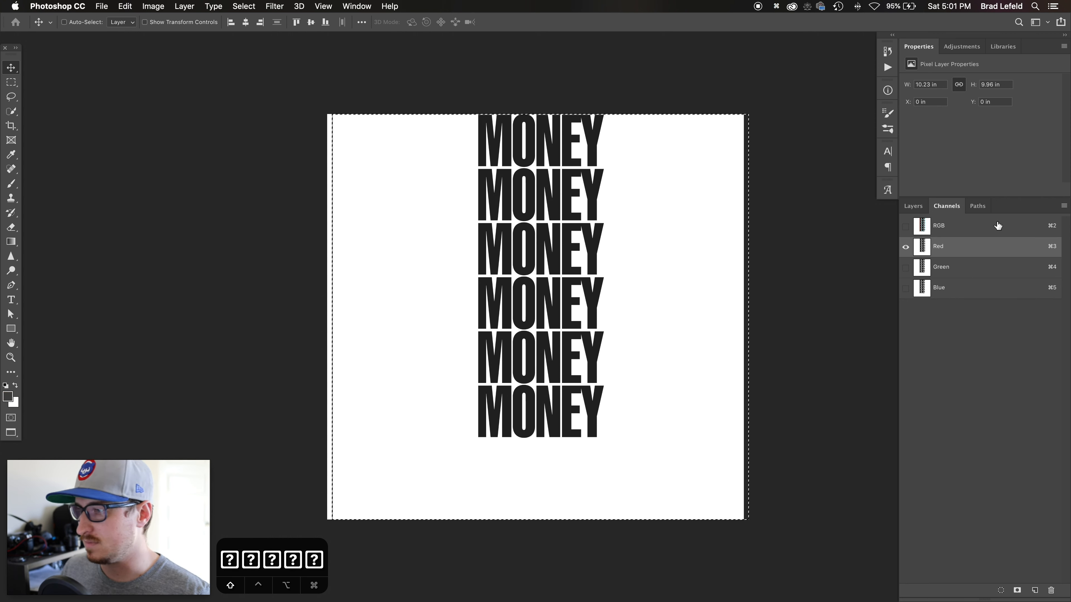
click(906, 226)
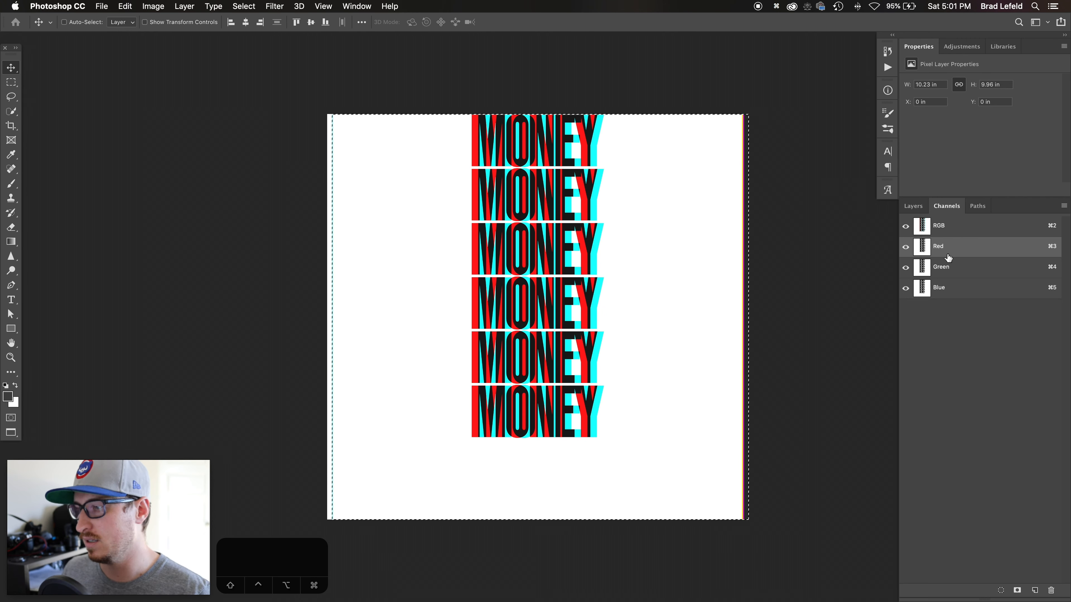
- Undo the rightward shift of the Red channel
click(923, 208)
click(942, 210)
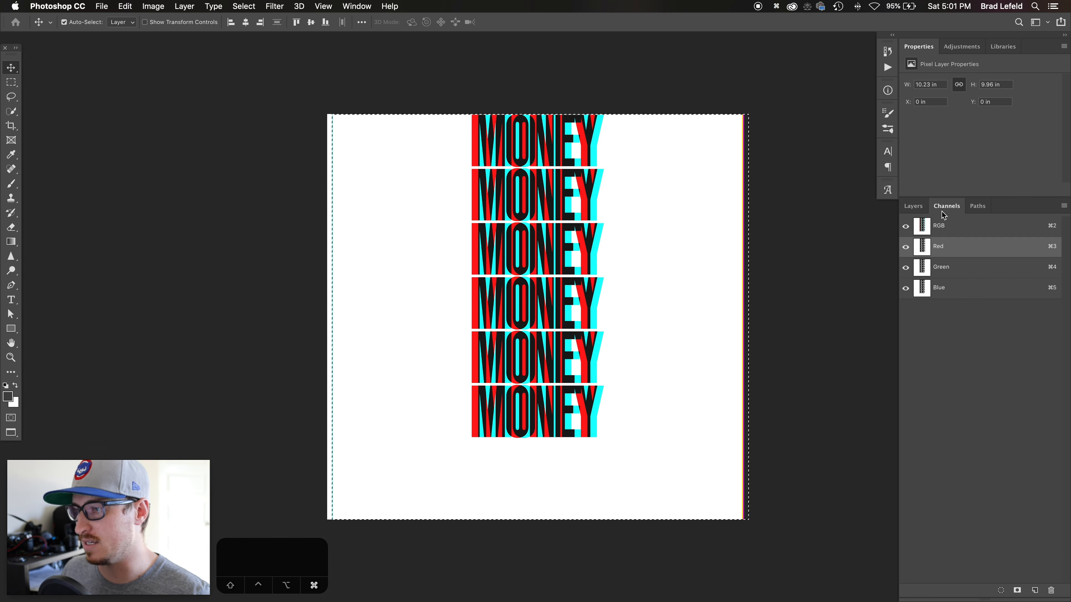
key(cmd+z)
click(913, 207)
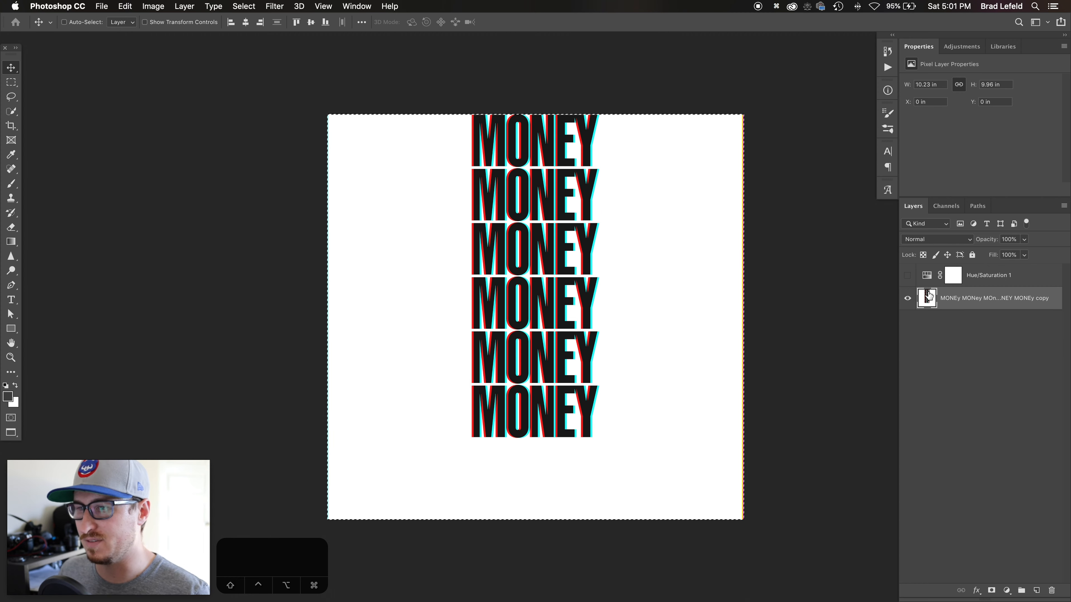
- Try offsetting the lettering's Green channel freehand in different directions
click(959, 206)
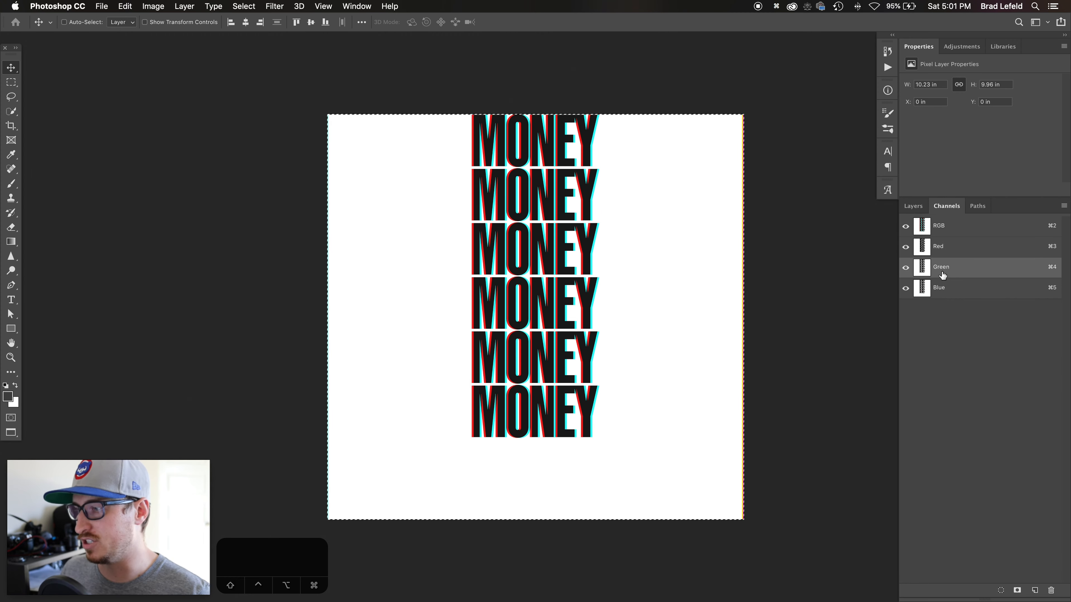
drag(519, 232, 545, 263)
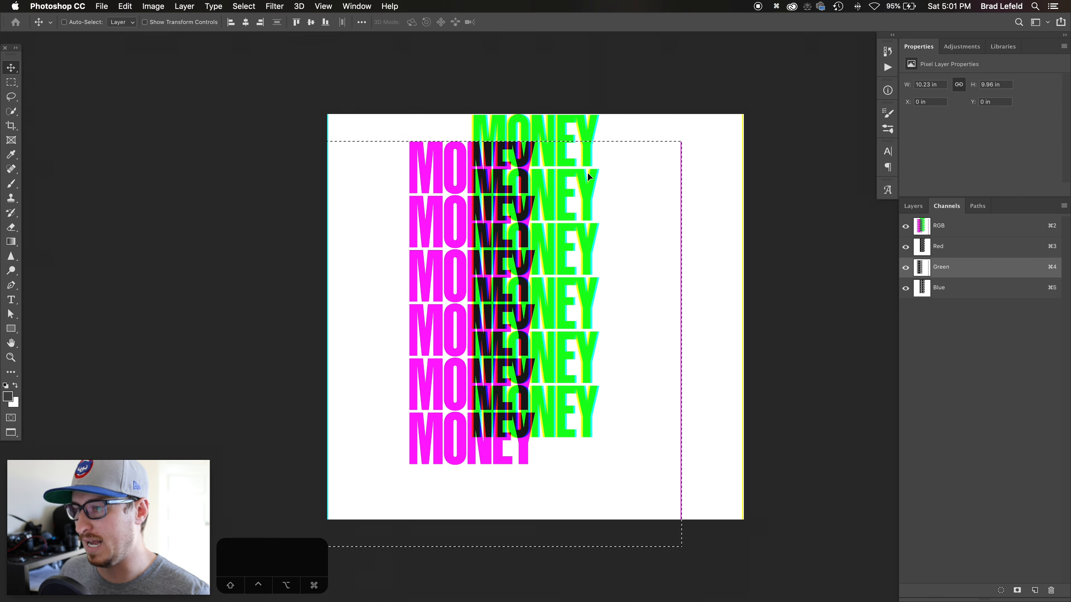
mouse_move(426, 224)
mouse_down()
mouse_move(441, 209)
mouse_move(377, 218)
mouse_move(505, 228)
mouse_move(497, 198)
mouse_move(506, 217)
mouse_move(436, 225)
mouse_up()
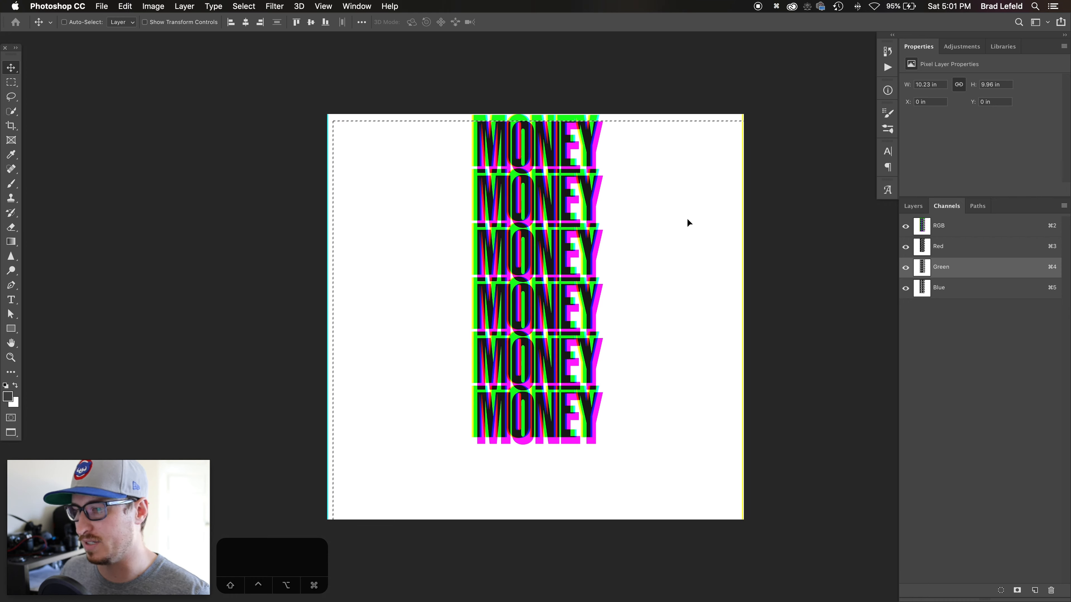
- Try offsetting the lettering's Red channel sideways and the Blue channel down and to the left
click(948, 248)
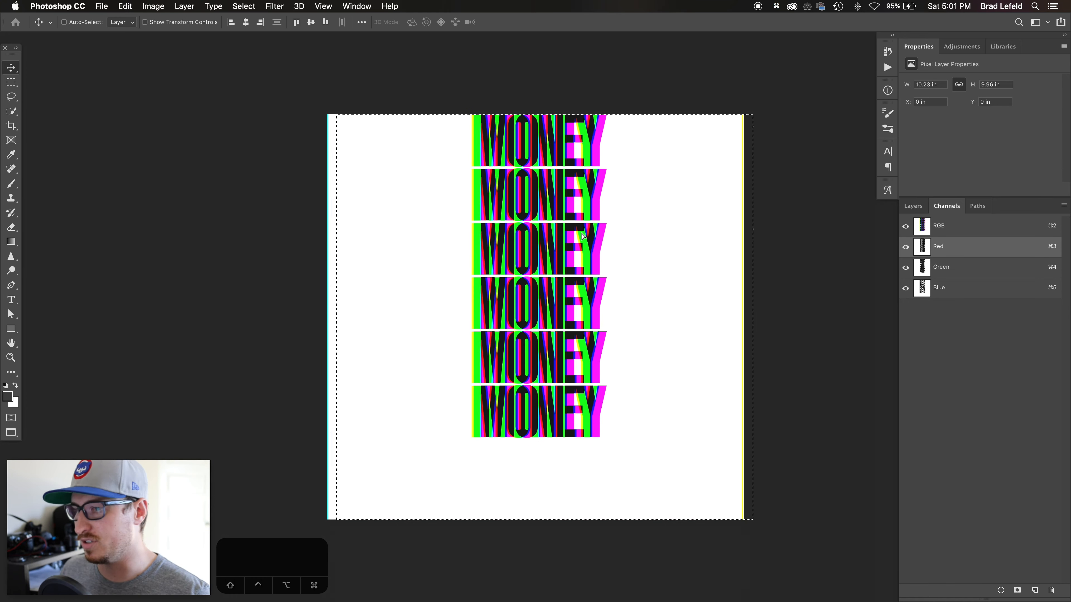
drag(583, 236, 563, 242)
click(980, 294)
drag(704, 267, 623, 293)
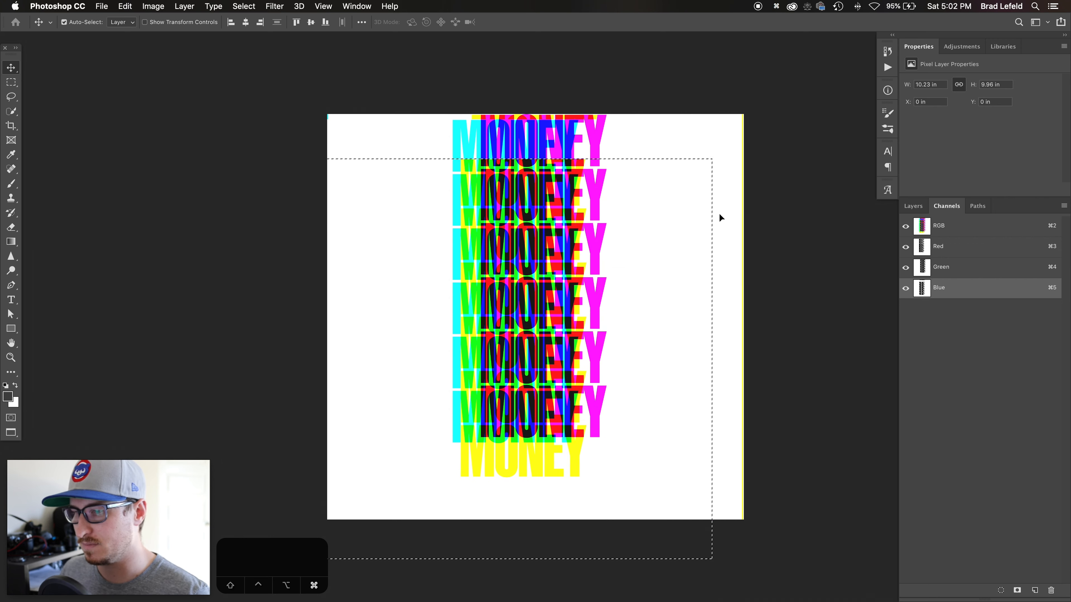
- Undo the experimental channel offsets and the selection, and go back to the layers
key(super+z)
key(super+z)
key(super+z)
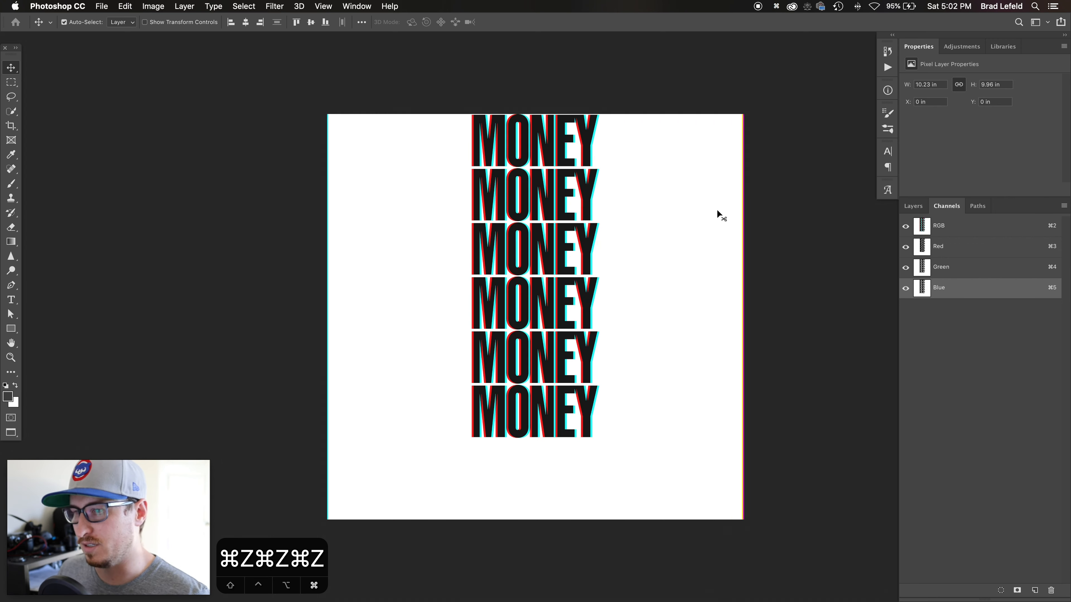
click(913, 206)
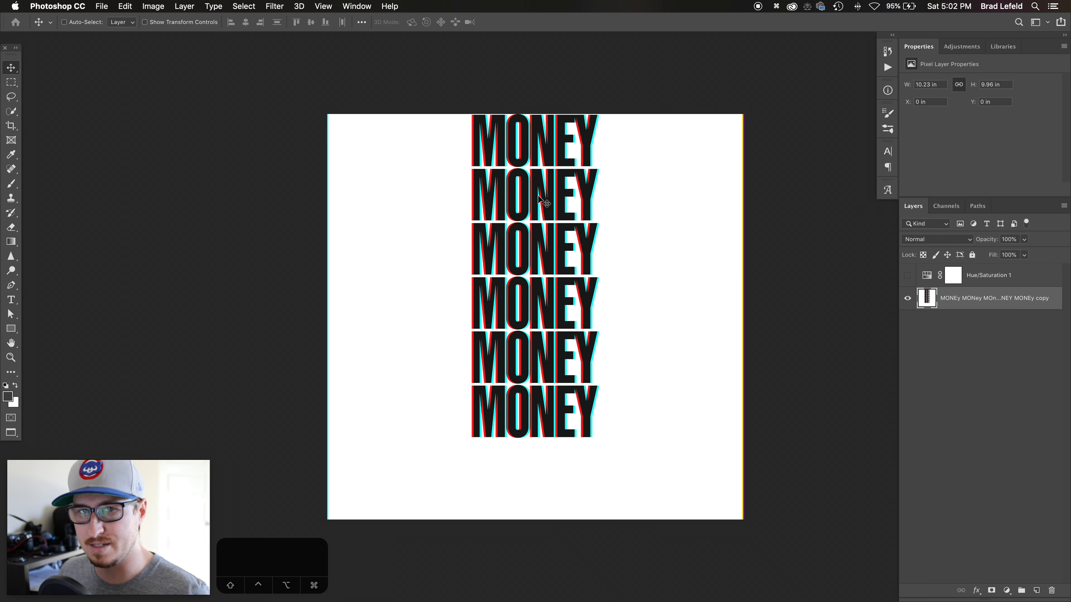
- Show the Hue/Saturation 1 adjustment again and review its settings for the Cyans and the Reds
click(908, 276)
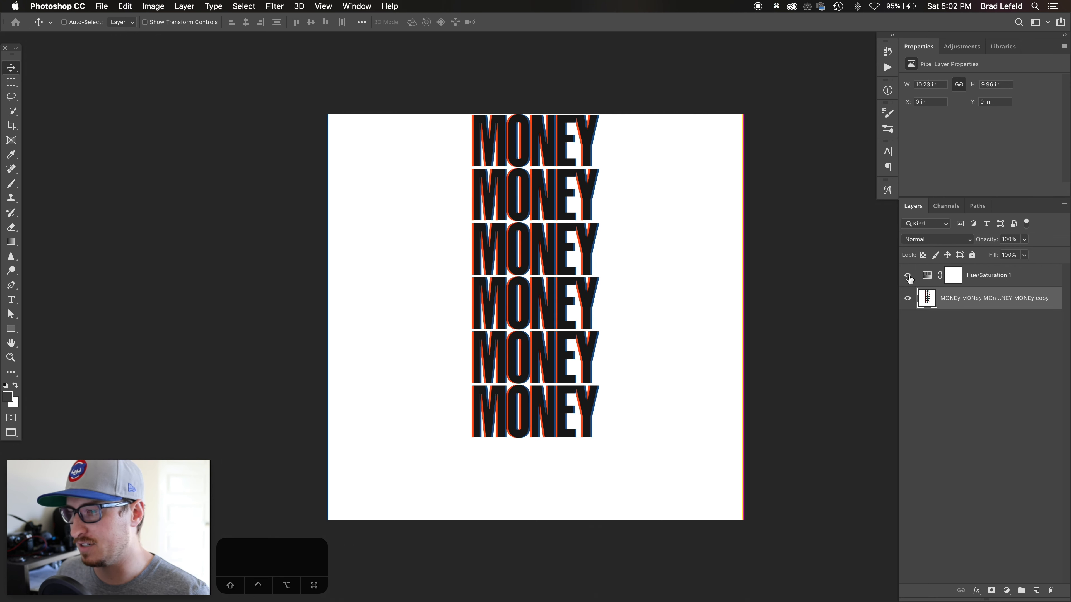
click(990, 283)
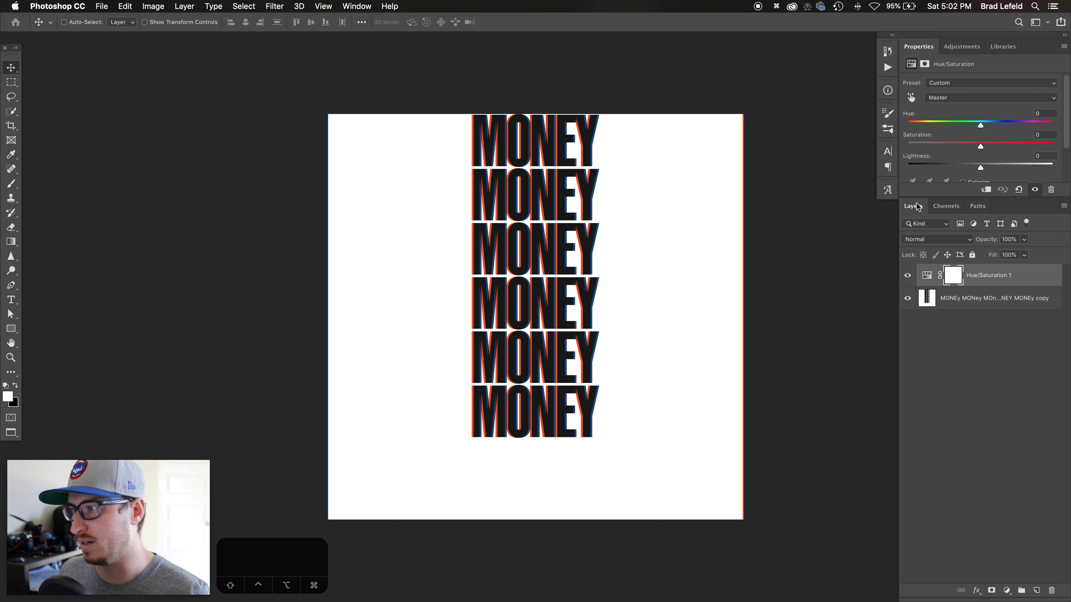
click(906, 276)
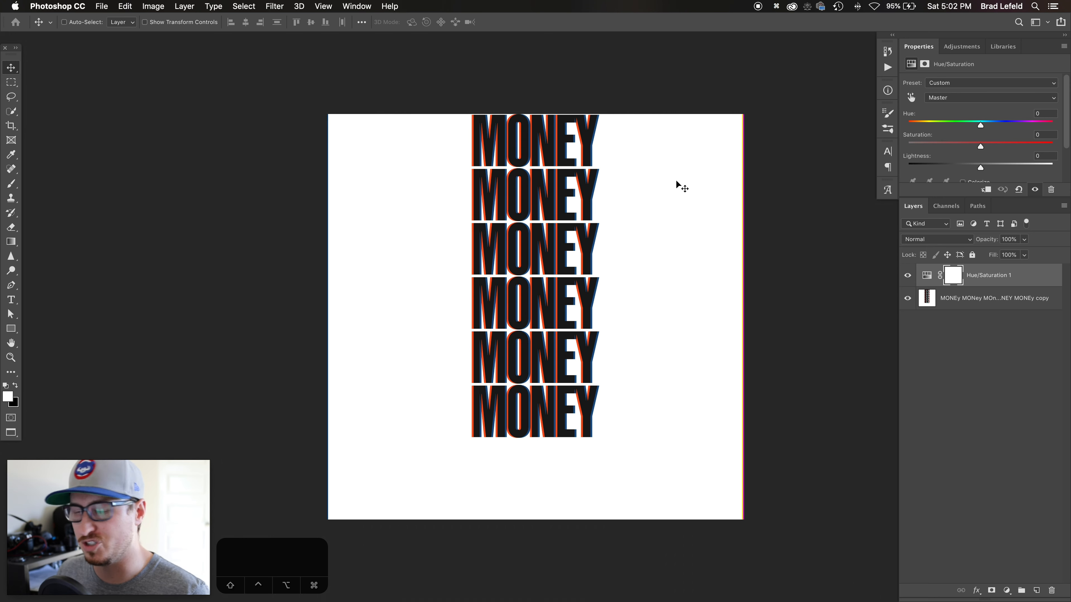
click(943, 97)
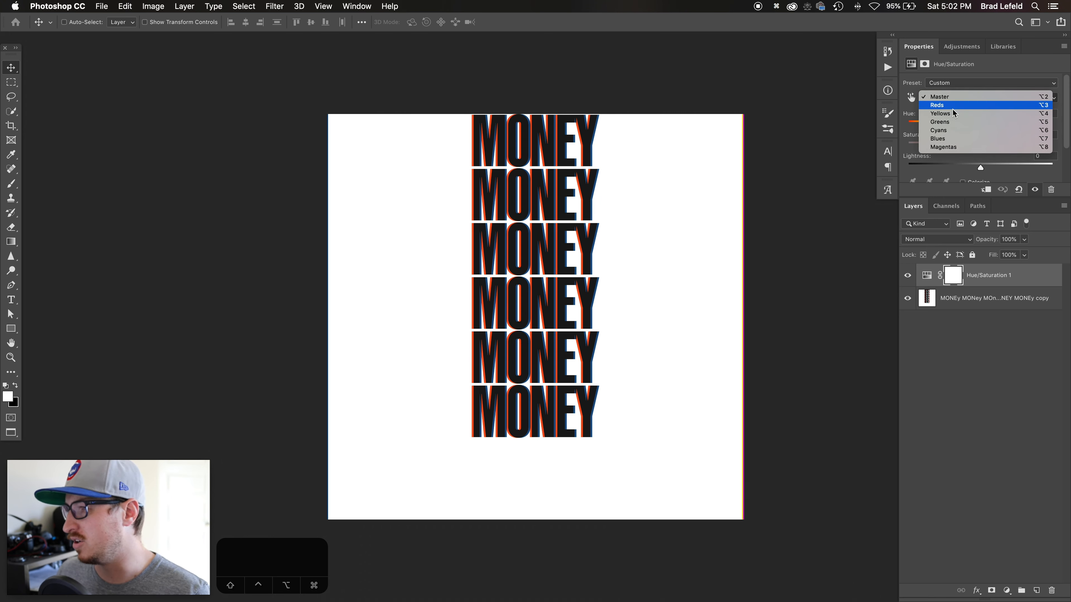
click(956, 130)
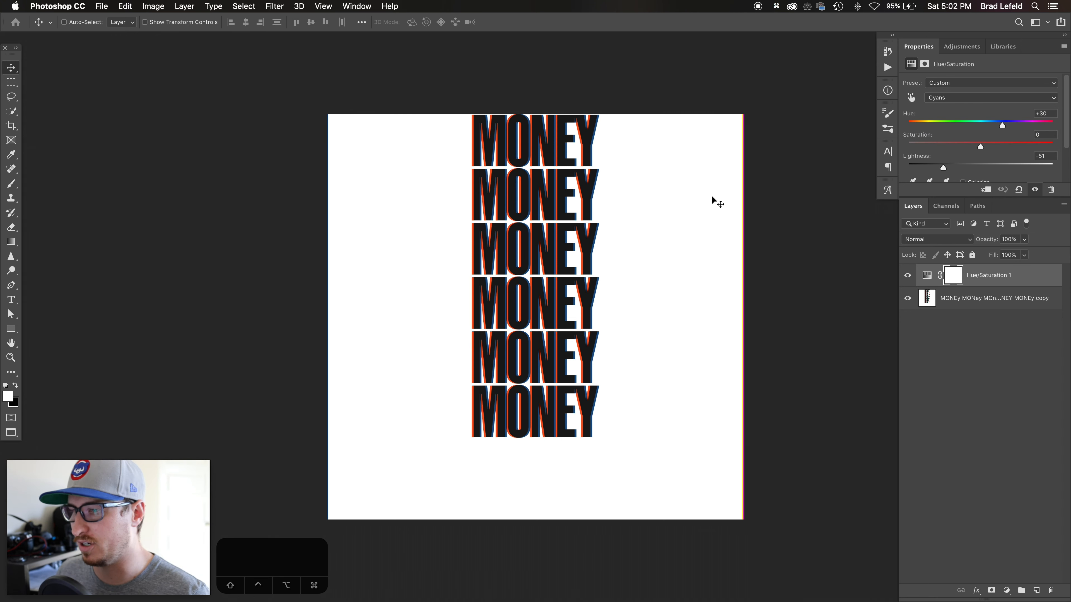
click(944, 98)
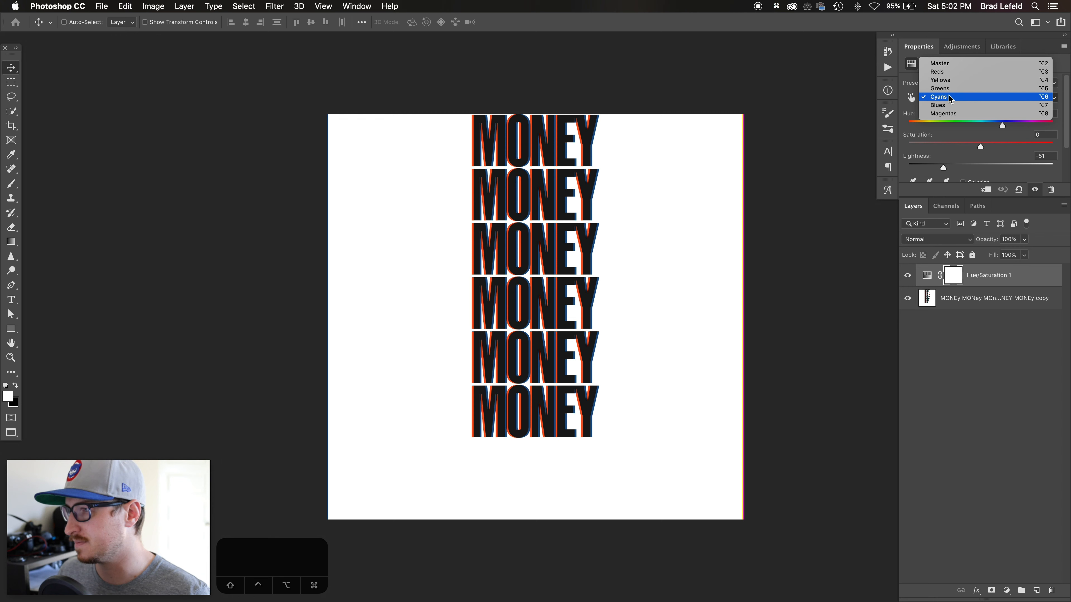
click(946, 72)
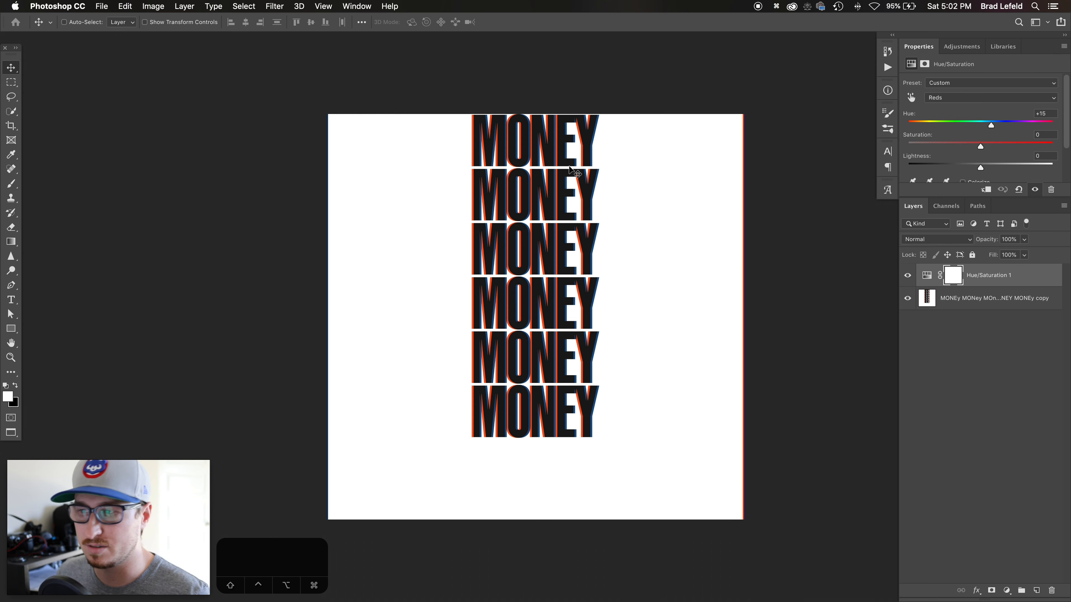
- Close the nested lettering document and compare the artwork with and without the HalftoneSmall-Texture_15 layer
key(super+w)
click(517, 210)
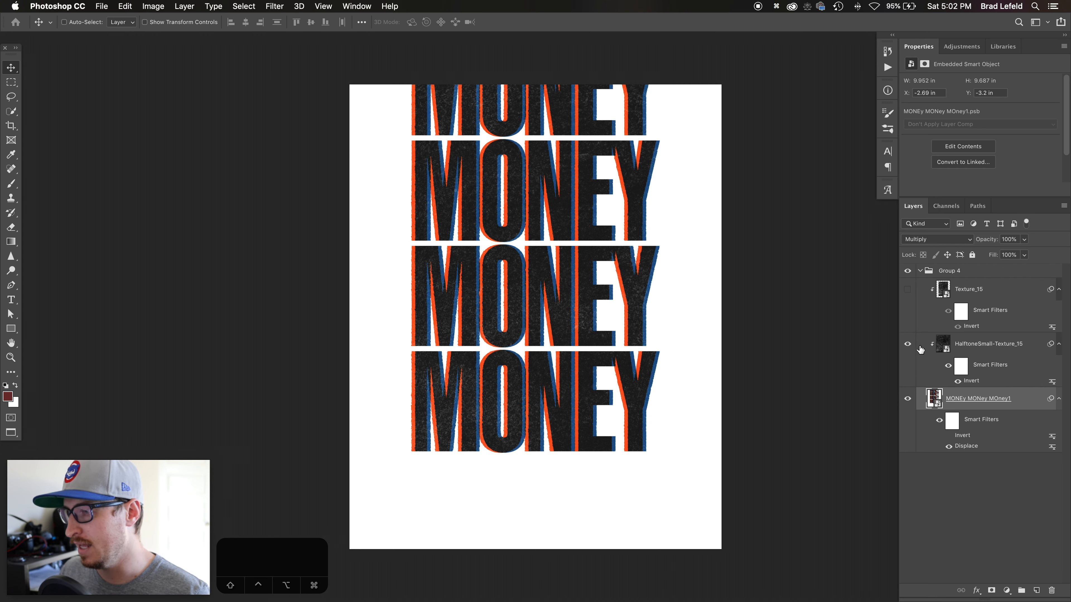
click(907, 344)
click(907, 344)
click(906, 344)
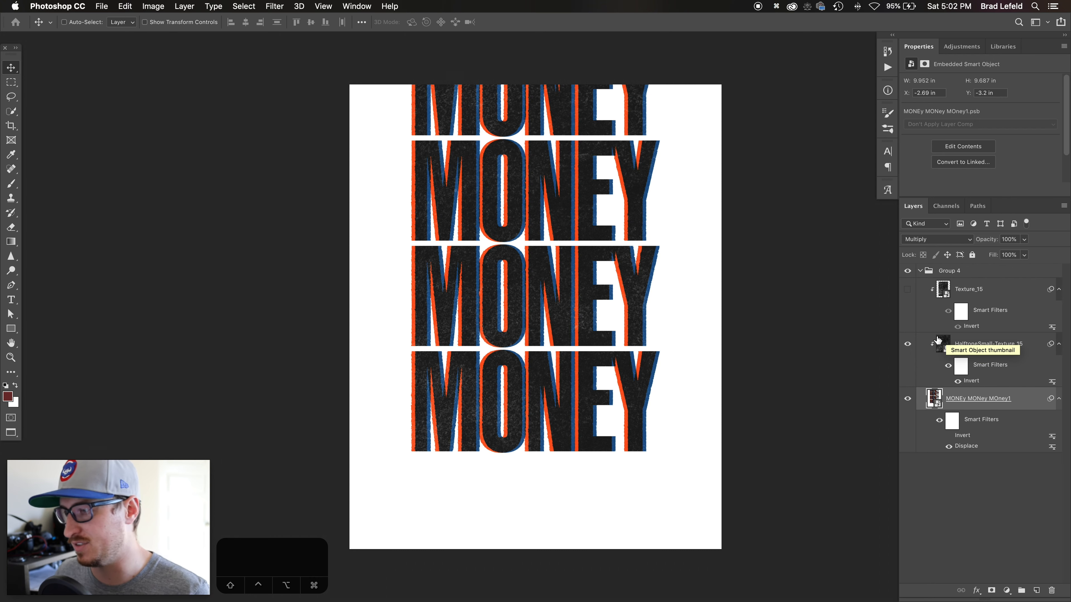
- Open the HalftoneSmall-Texture_15 smart object, inspect its halftone dots up close, and close it
double_click(950, 349)
key(Return)
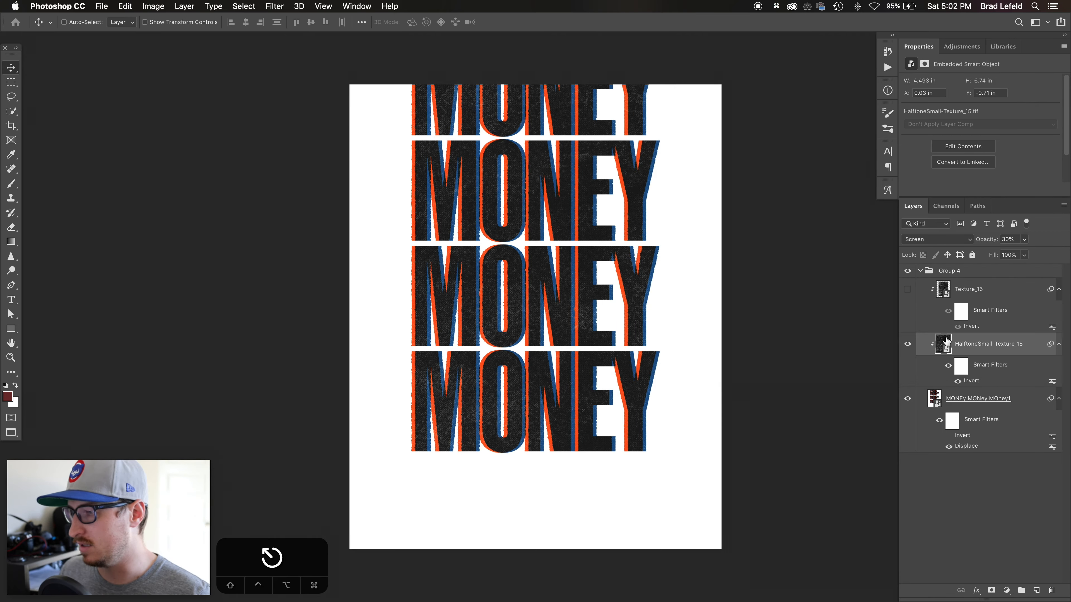
double_click(944, 345)
scroll(566, 260, up, 10)
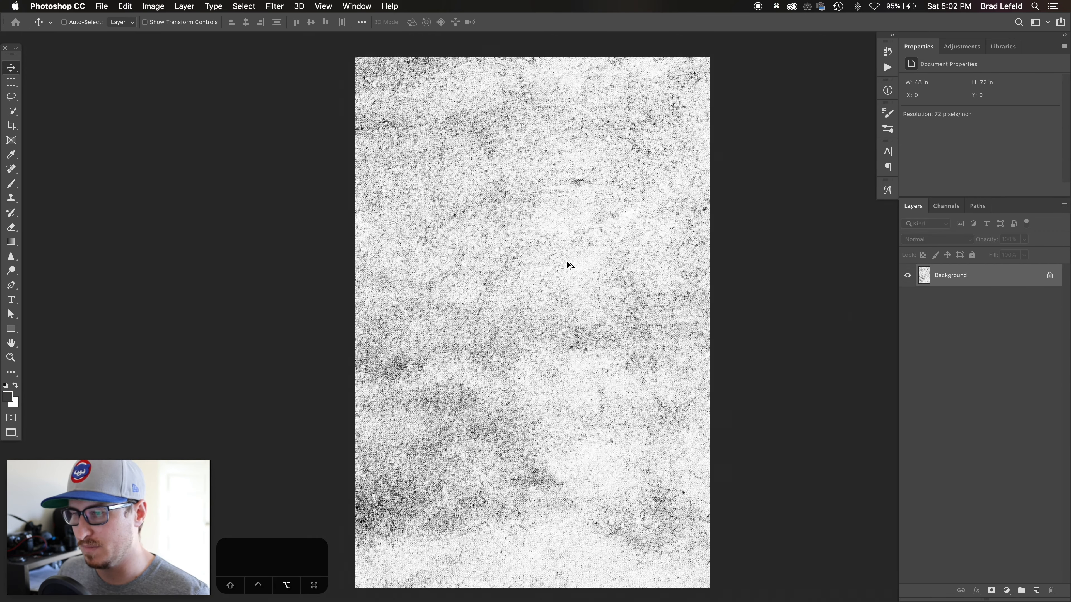
scroll(337, 204, down, 10)
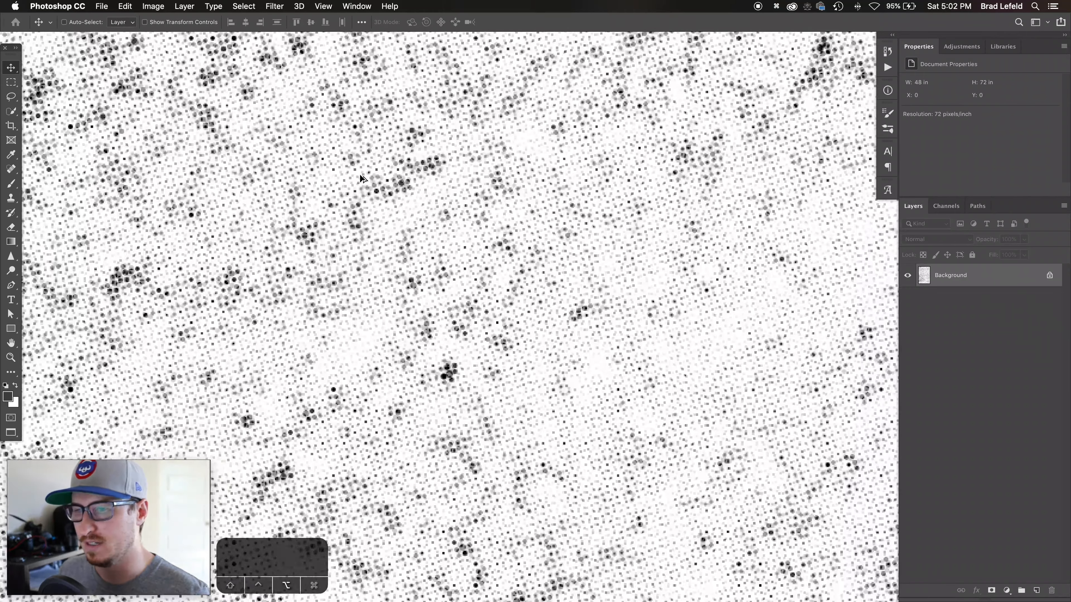
key(super+w)
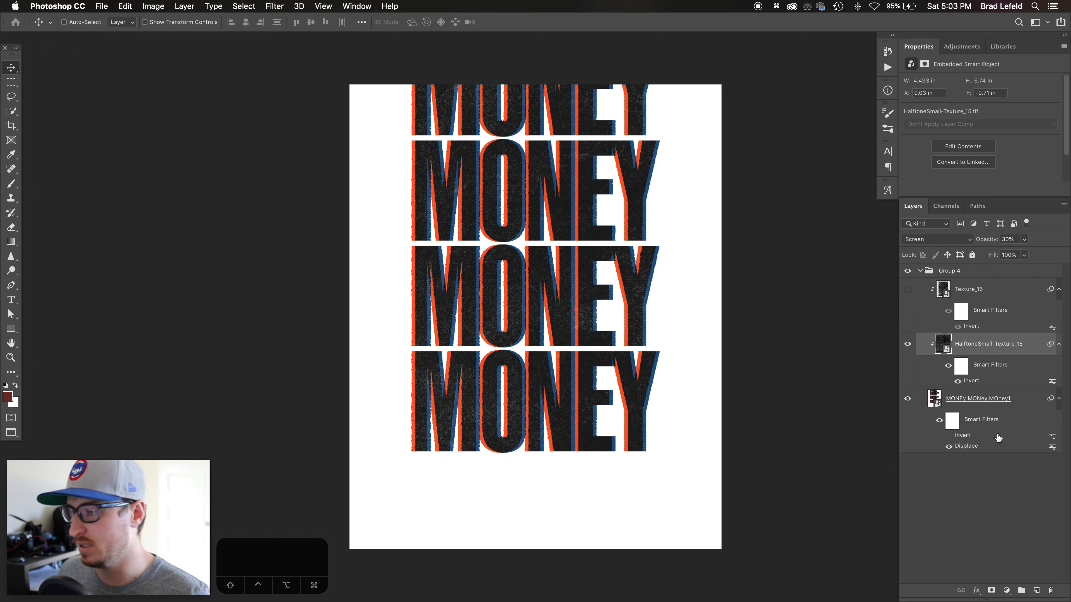
- Review the Displace filter's settings and the lettering's displaced edges up close, and close the Text smart object's document
double_click(966, 446)
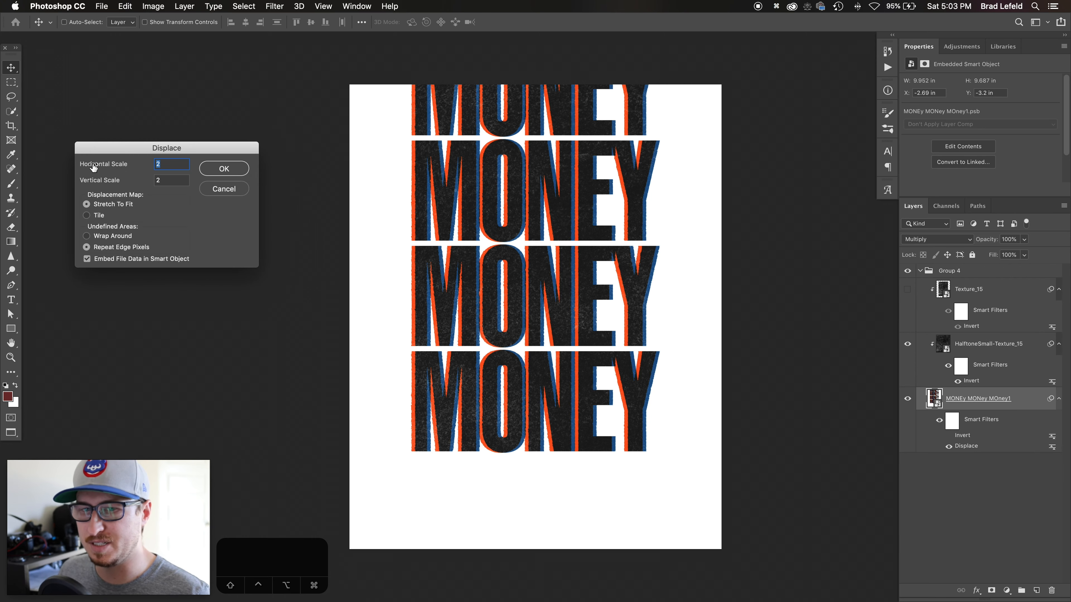
key(Escape)
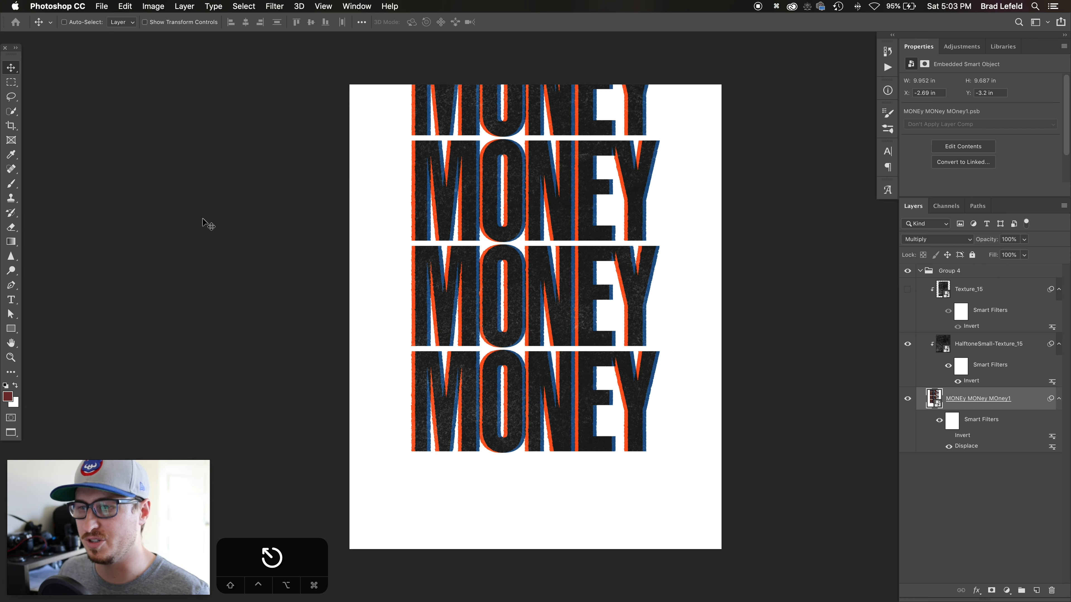
scroll(427, 198, up, 2)
scroll(427, 198, up, 2)
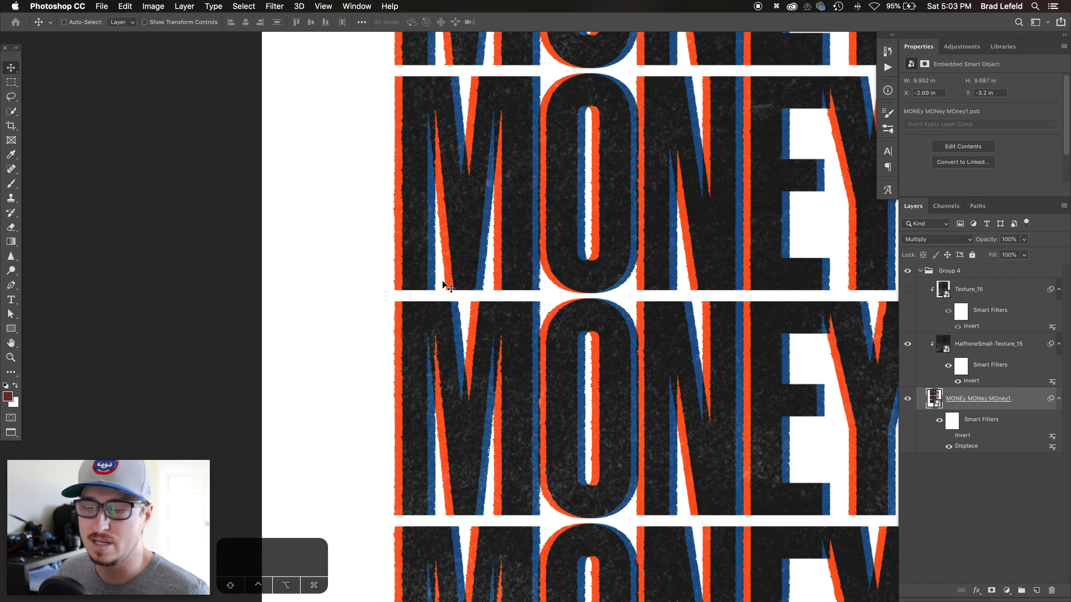
scroll(540, 283, down, 1)
scroll(540, 284, down, 3)
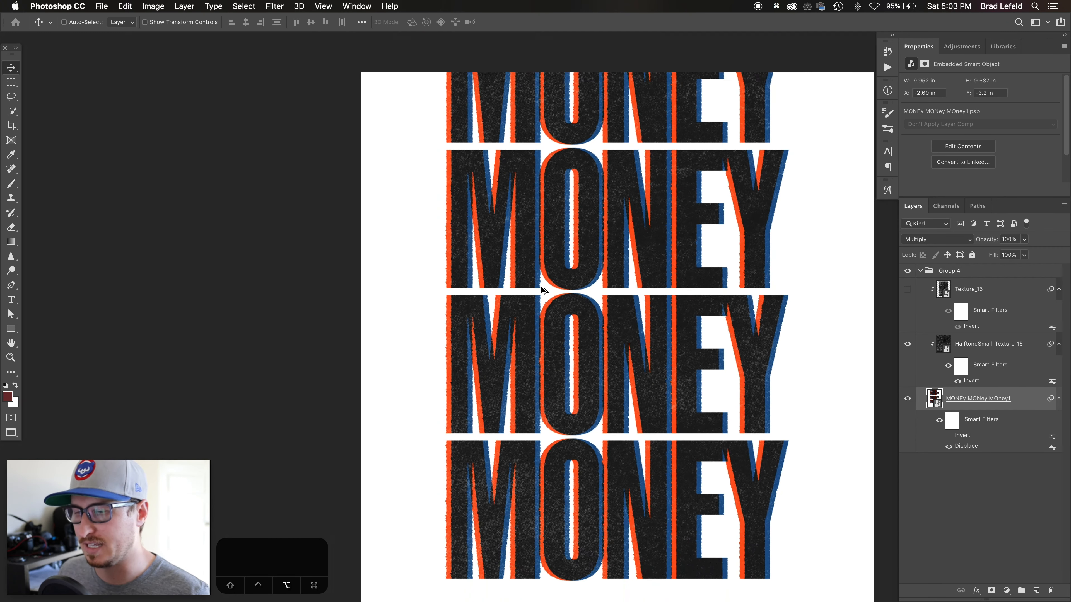
key(space)
drag(556, 320, 514, 300)
key(super+w)
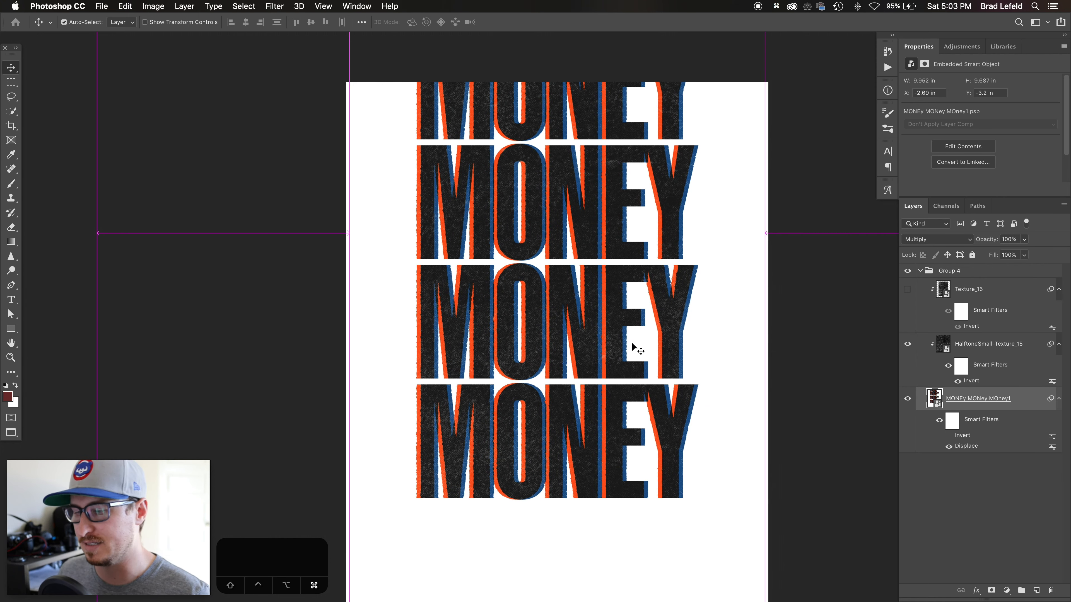
- Close the nested lettering document and show the Background layer in the poster
key(super+w)
key(d)
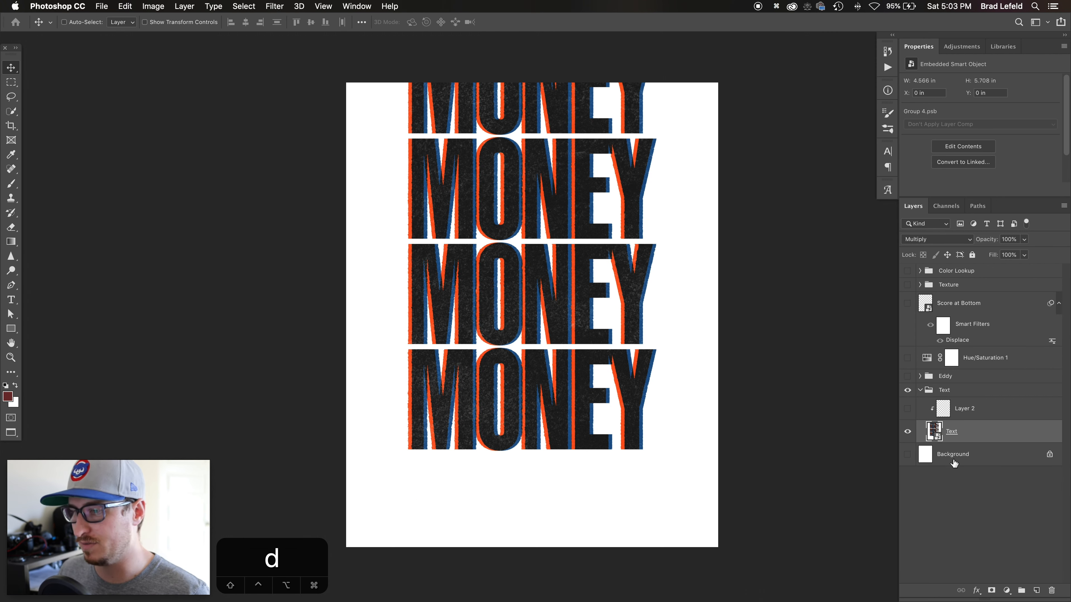
click(903, 454)
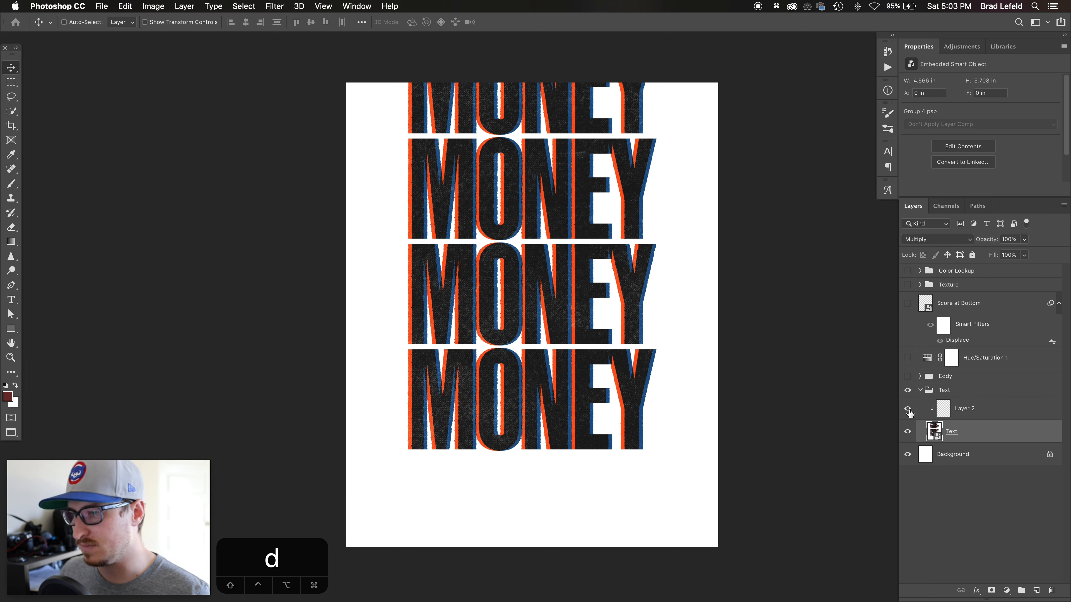
- Delete the empty clipped Layer 2 above the Text smart object and collapse the Text group
click(954, 410)
click(907, 409)
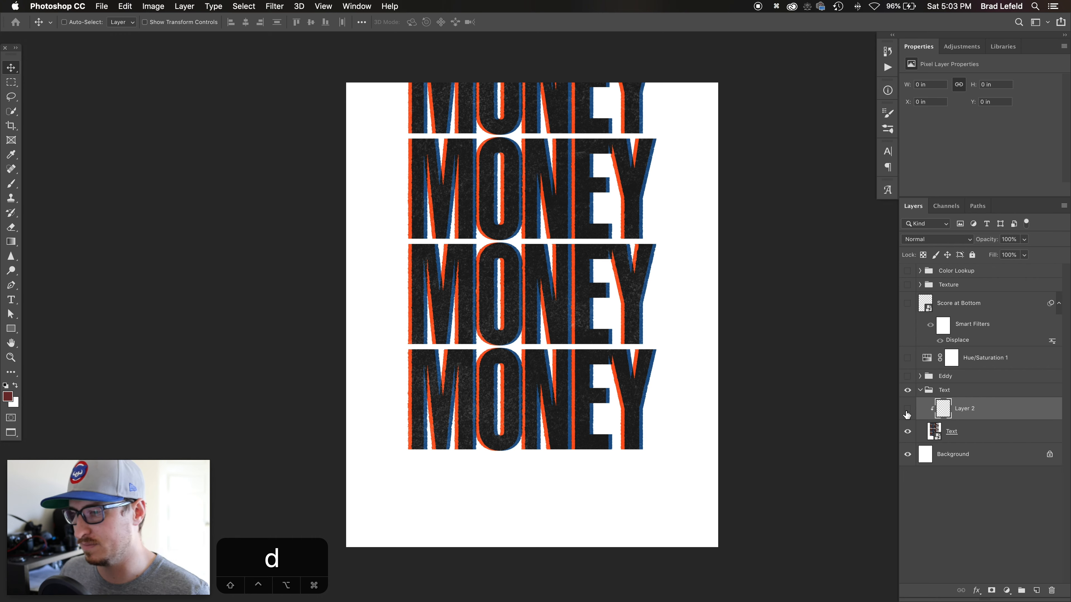
key(BackSpace)
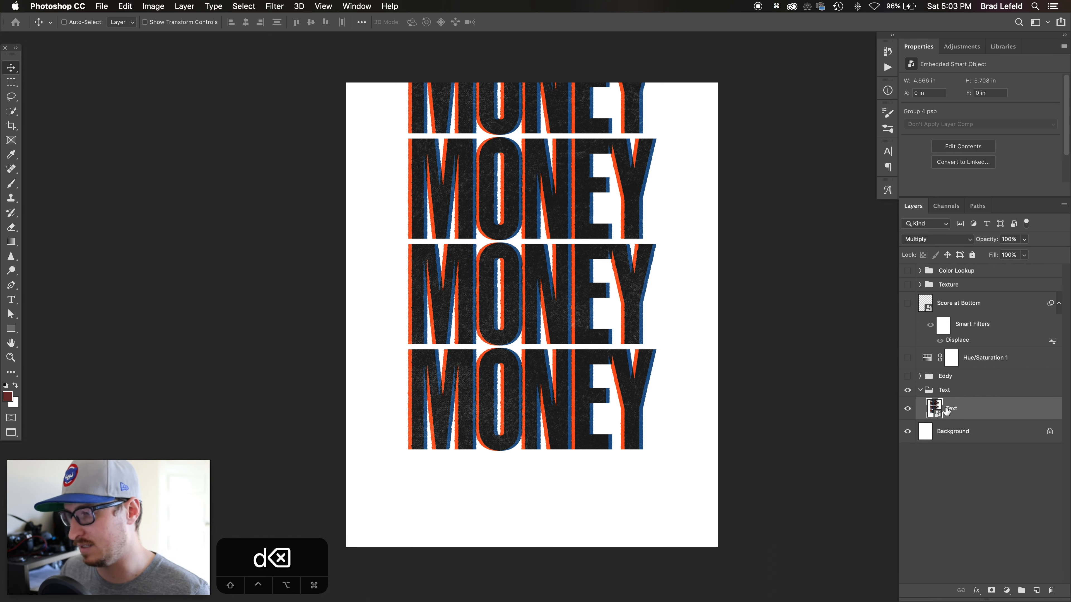
click(920, 390)
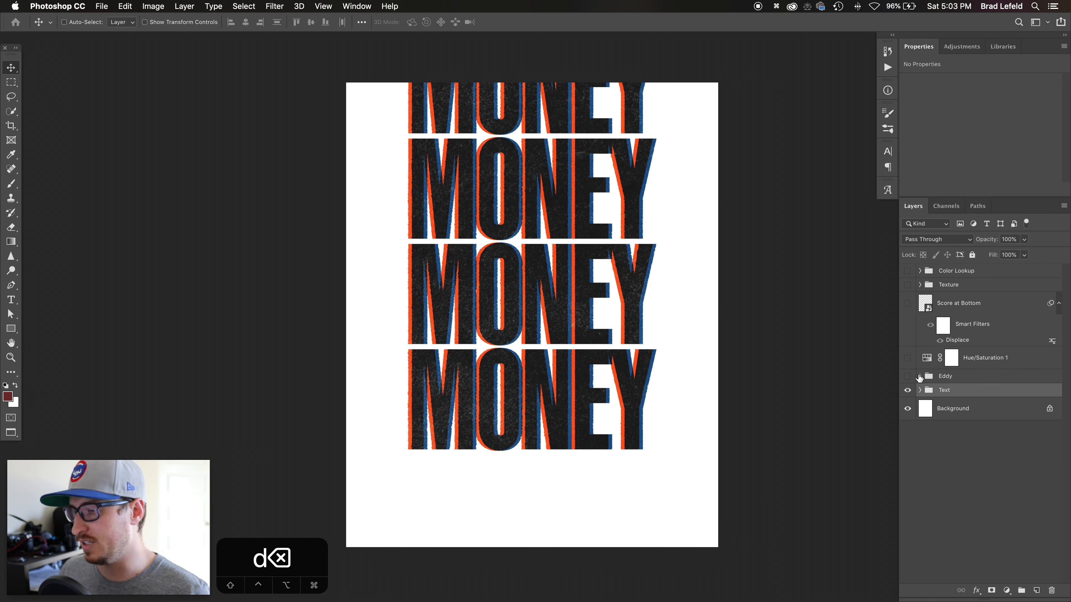
- Expand and show the Eddy group, hide the EddiePineiroClipped copy layer, and select the EddiePineiroClipped layer
click(919, 376)
click(907, 376)
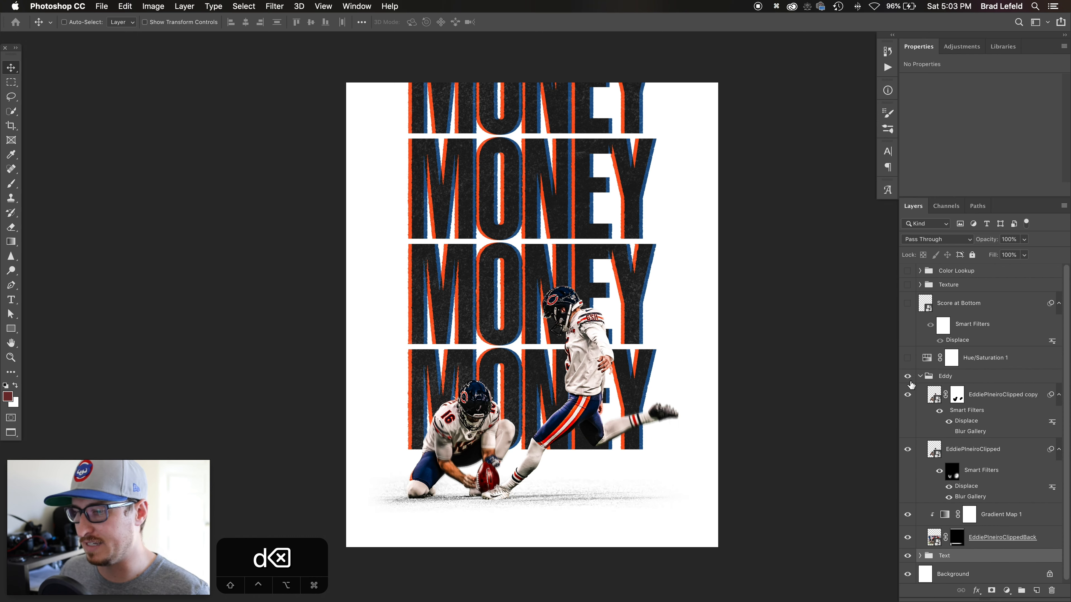
click(907, 396)
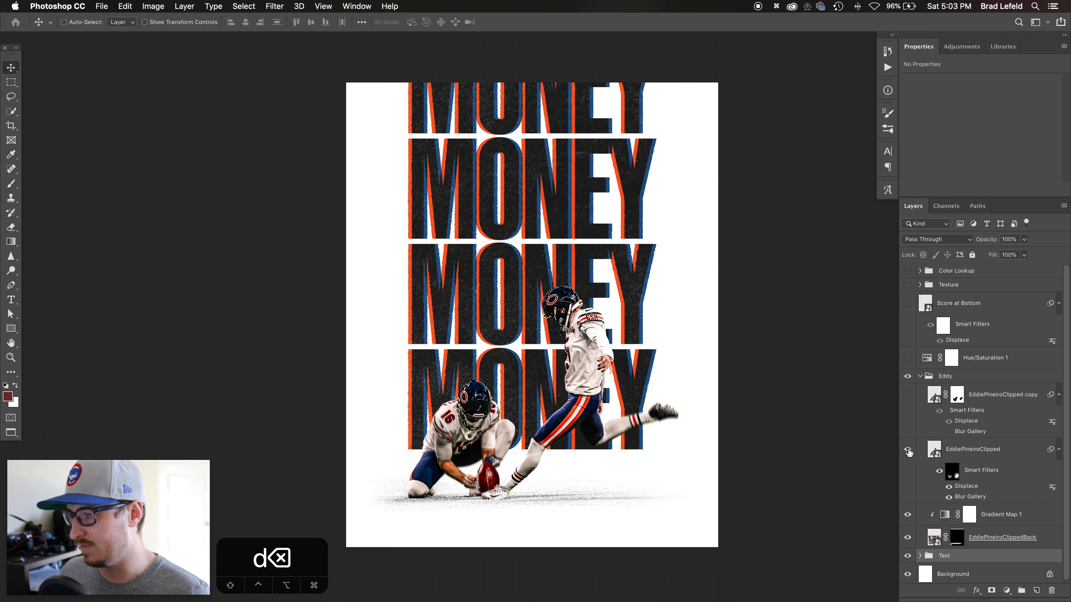
click(933, 454)
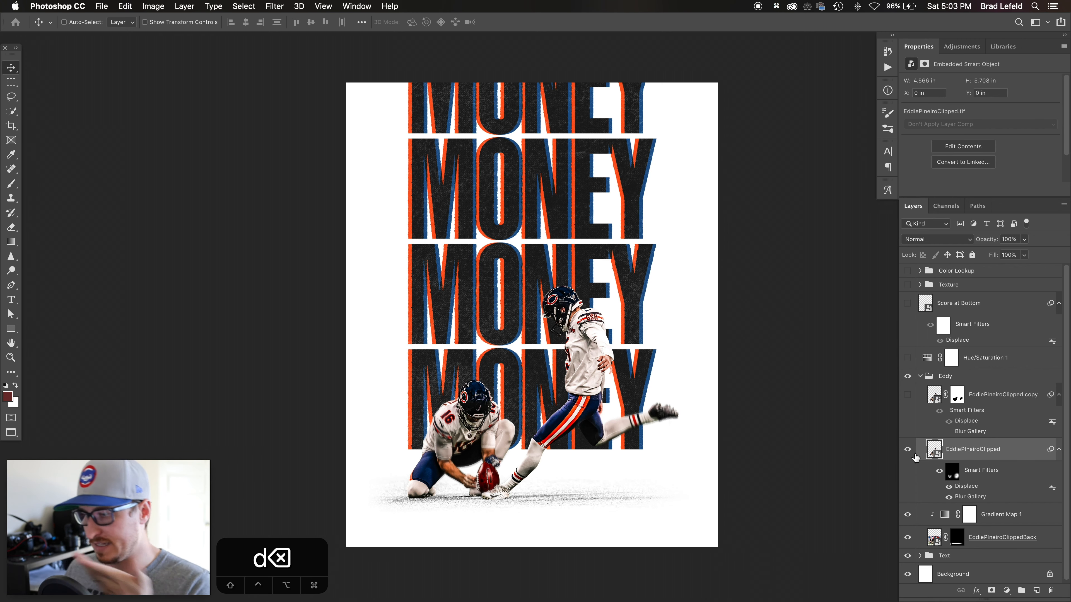
- Compare the ground under the players with and without the EddiePineiroClippedBack layer, and review its clipped Gradient Map 1
click(971, 540)
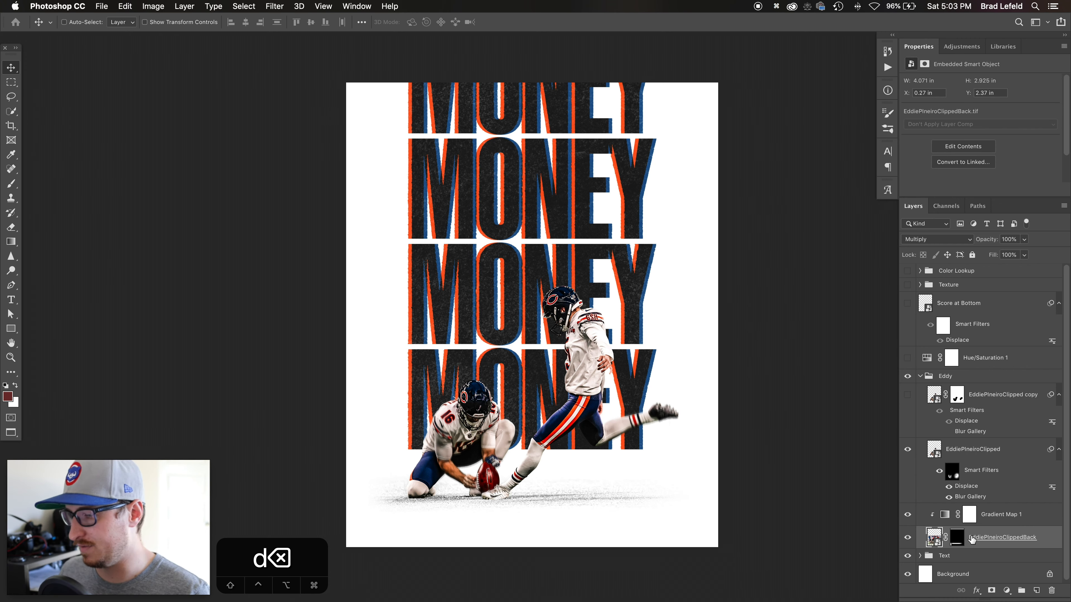
click(908, 538)
click(908, 538)
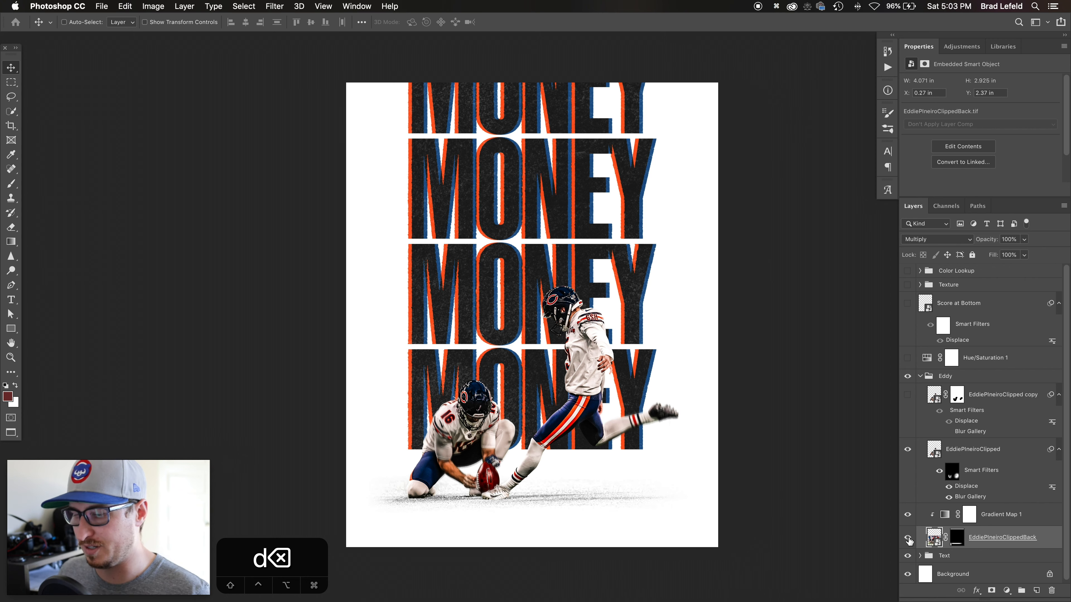
click(908, 538)
click(908, 538)
click(908, 538)
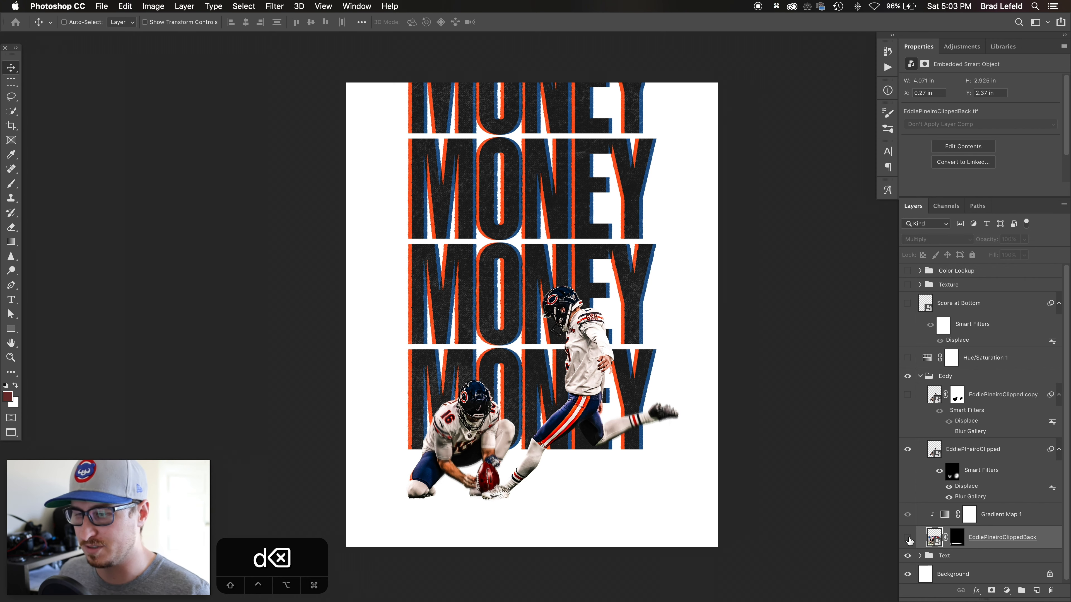
click(908, 538)
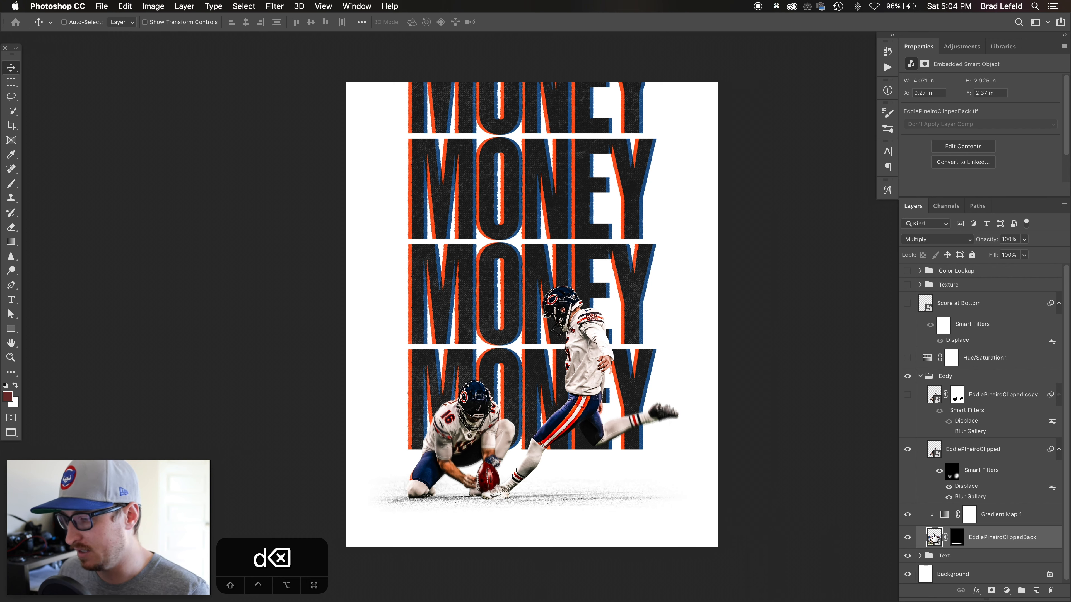
click(978, 518)
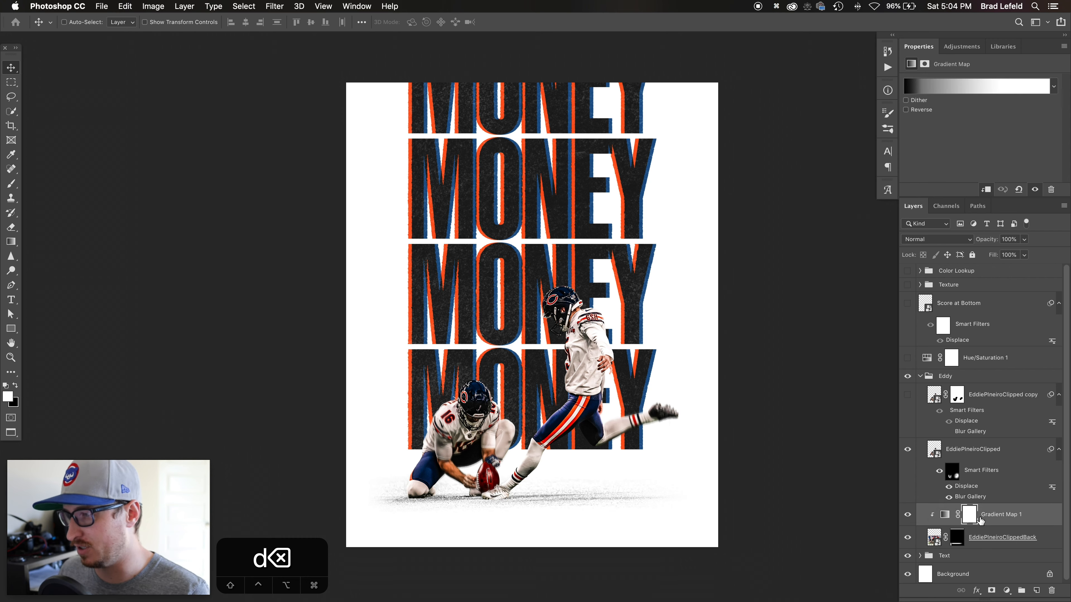
click(976, 537)
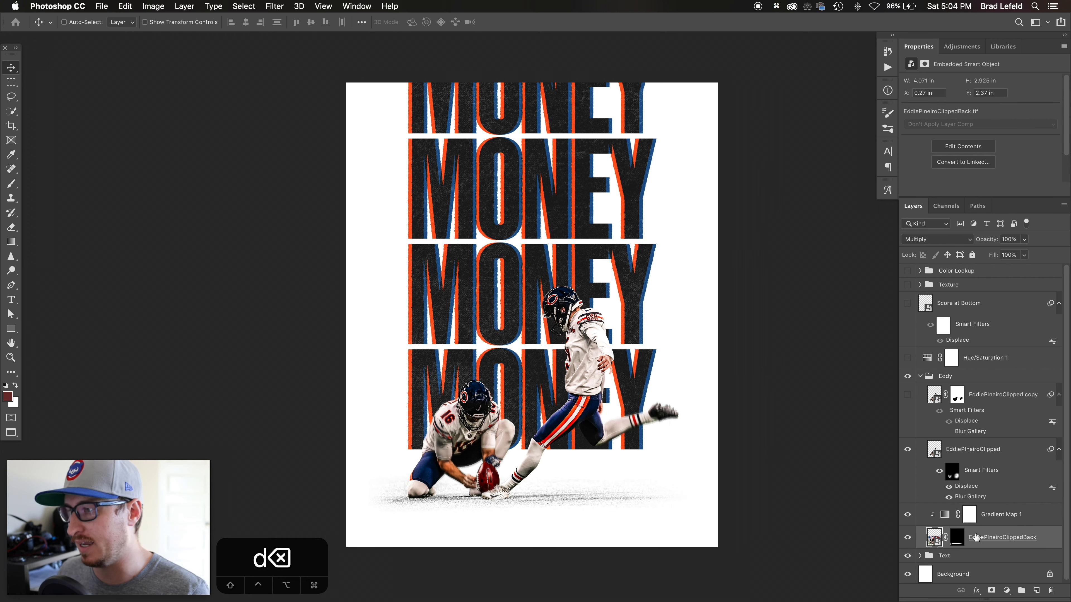
- Review the Path Blur settings of the EddiePineiroClipped layer's Blur Gallery filter without changing them, and check its filter mask
click(968, 456)
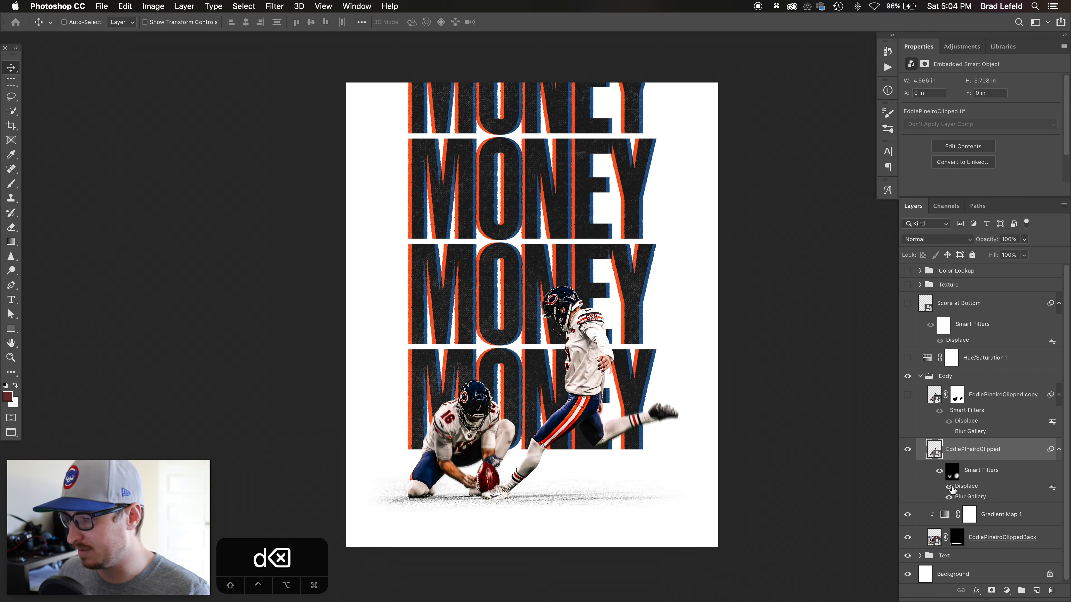
double_click(975, 494)
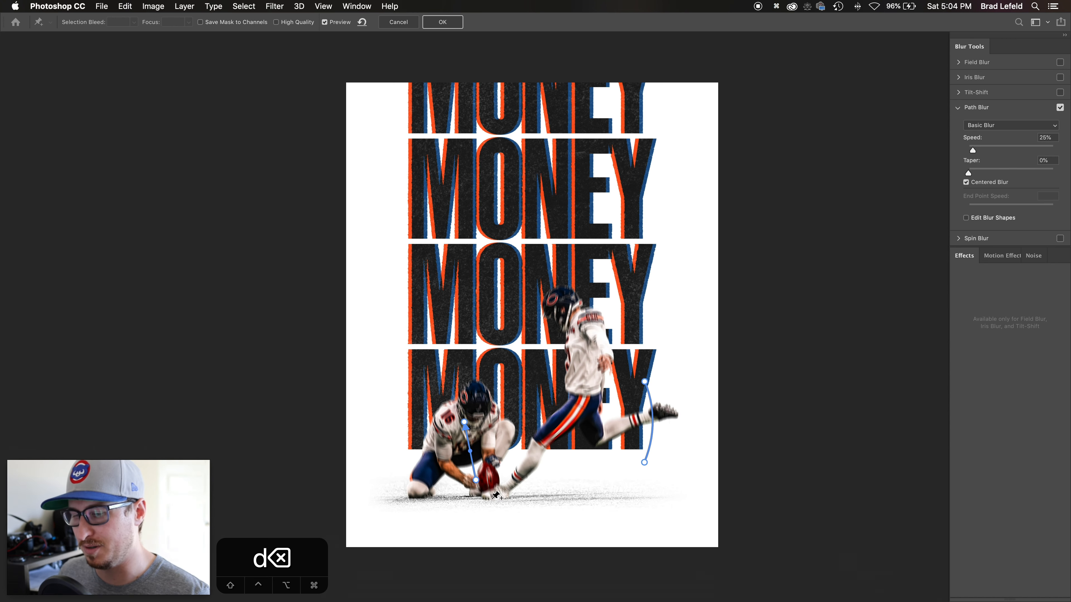
key(Escape)
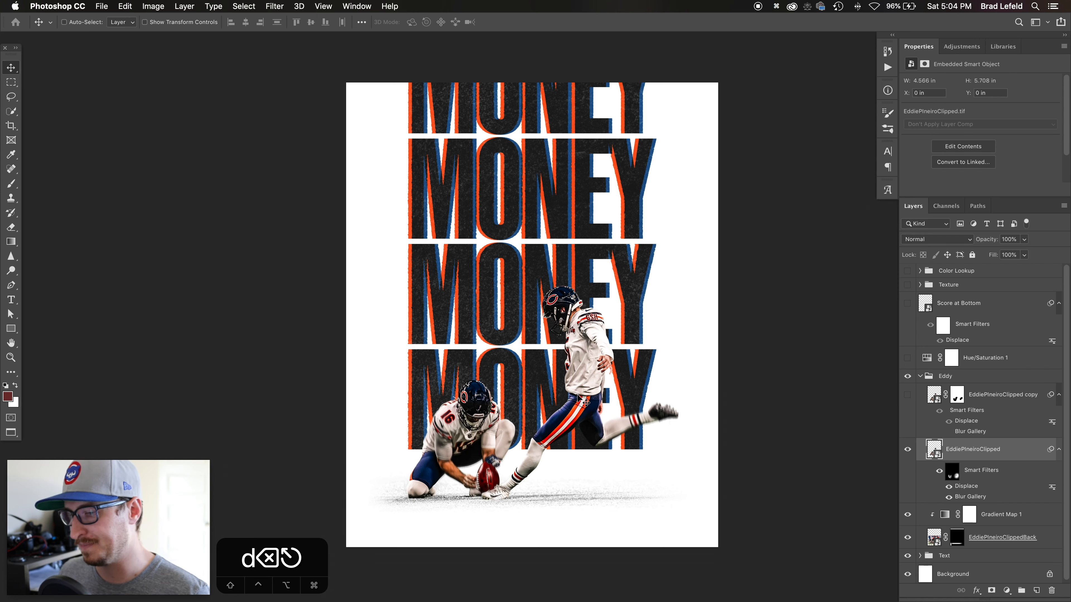
click(951, 472)
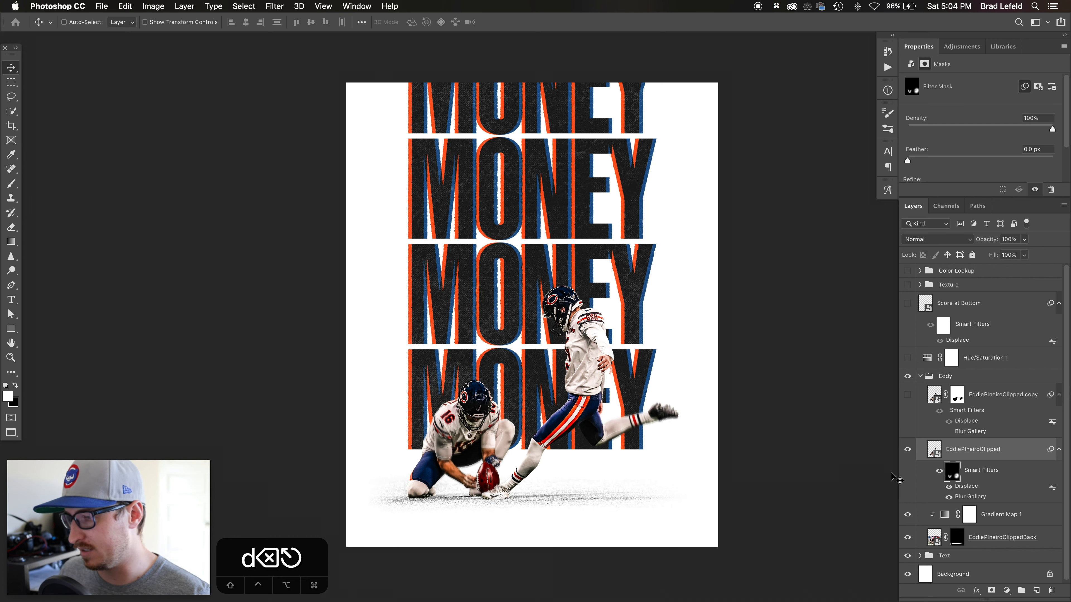
- Show the EddiePineiroClipped copy layer and review the scale settings of its Displace filter
click(907, 395)
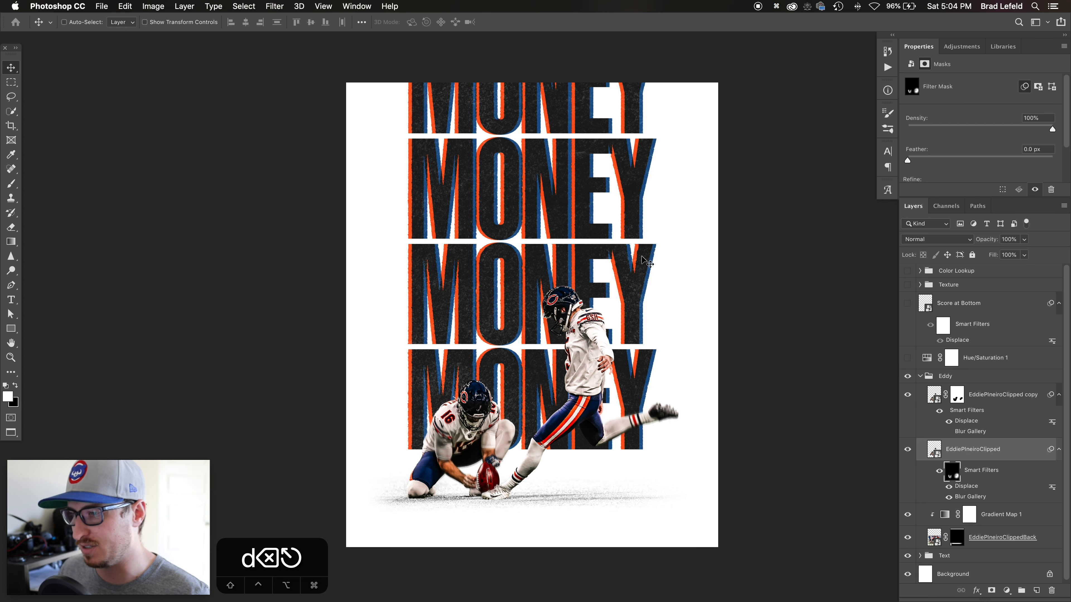
double_click(971, 422)
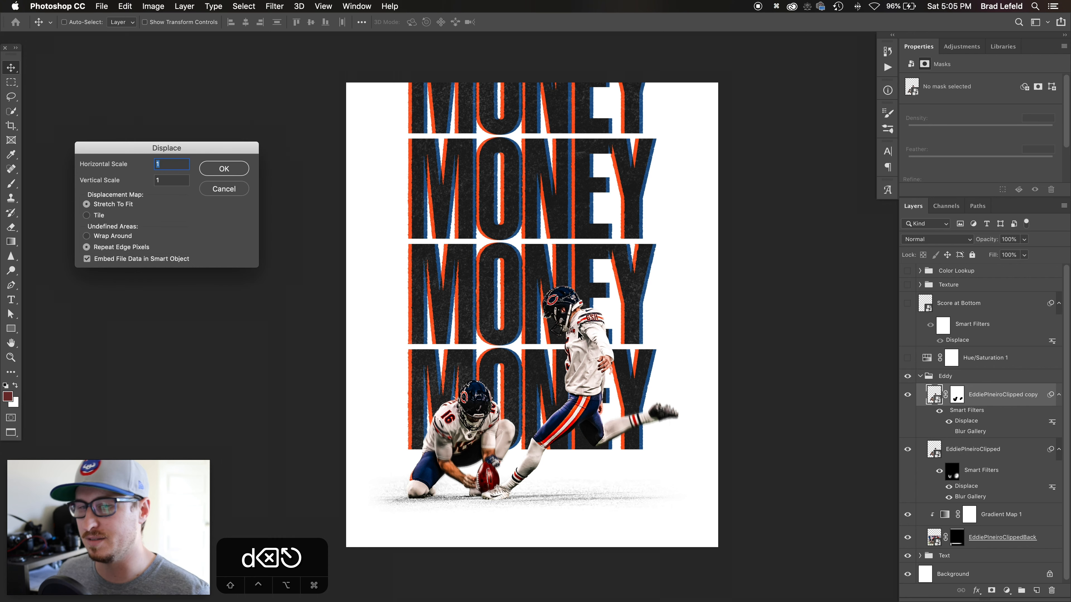
key(Return)
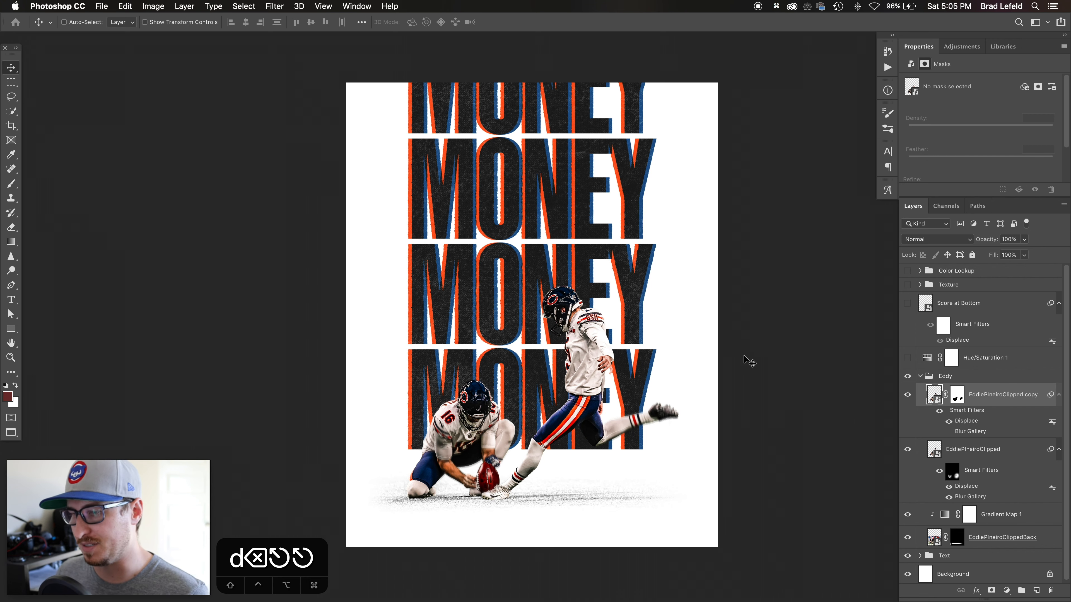
- Compare the kicker up close with and without the copy layer's Displace filter, and return to the whole poster
scroll(588, 328, up, 3)
scroll(589, 328, up, 5)
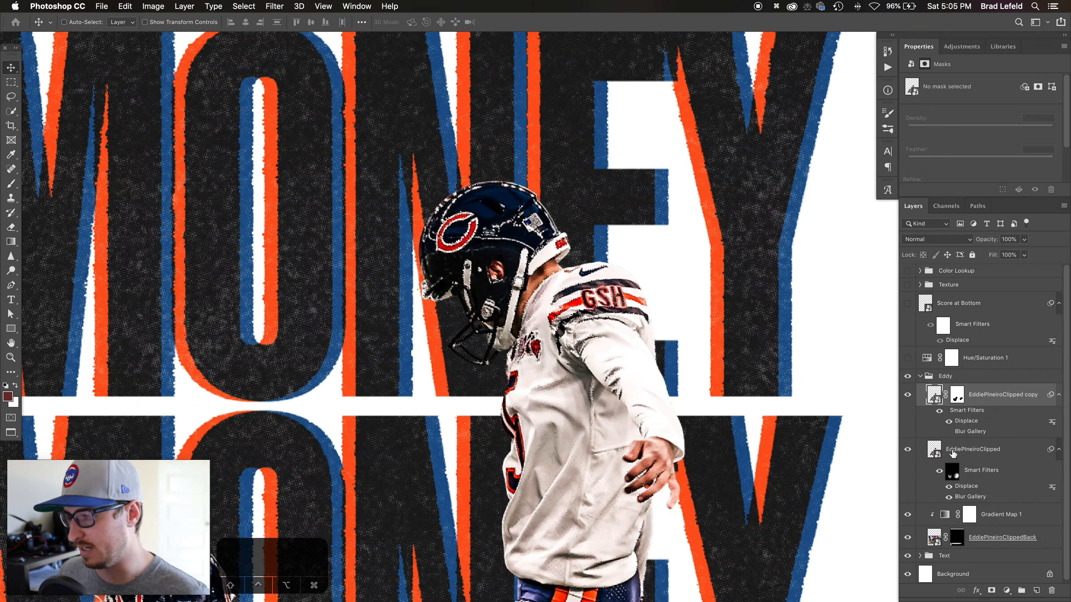
click(948, 422)
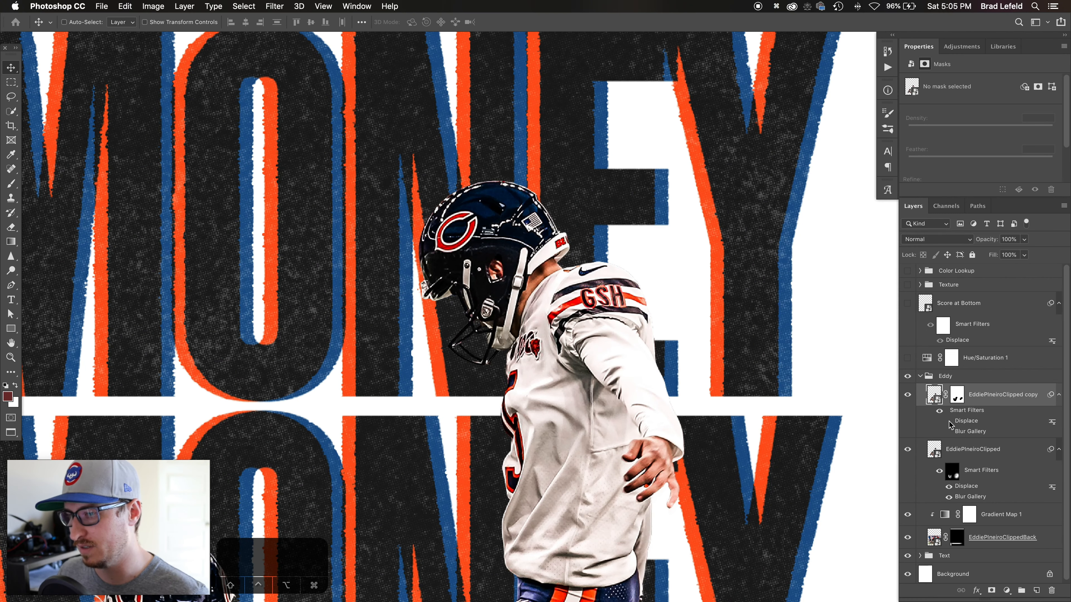
key(super+z)
scroll(589, 381, down, 10)
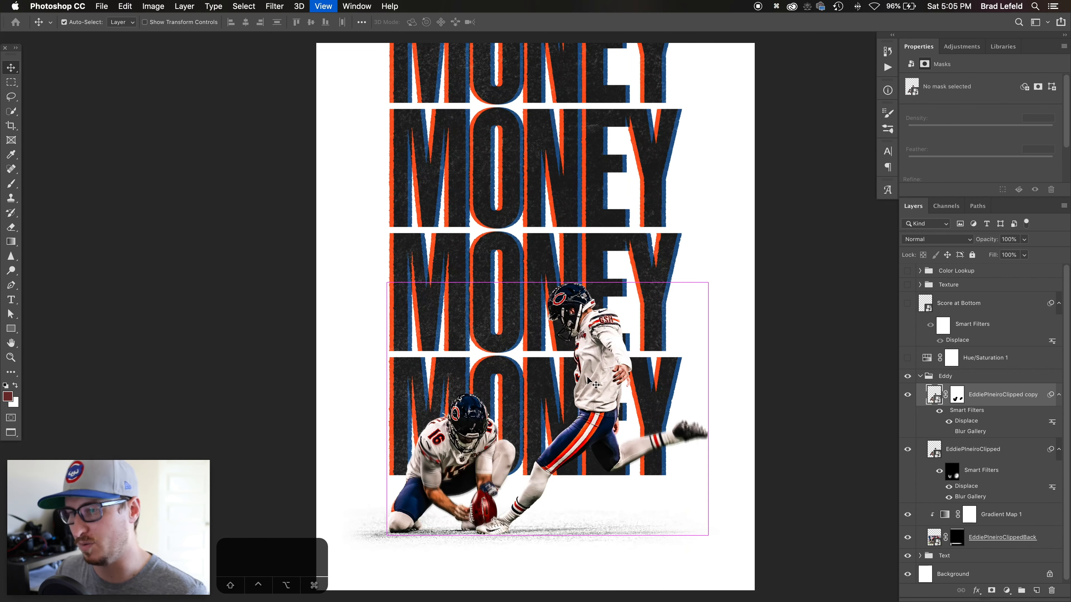
key(super+0)
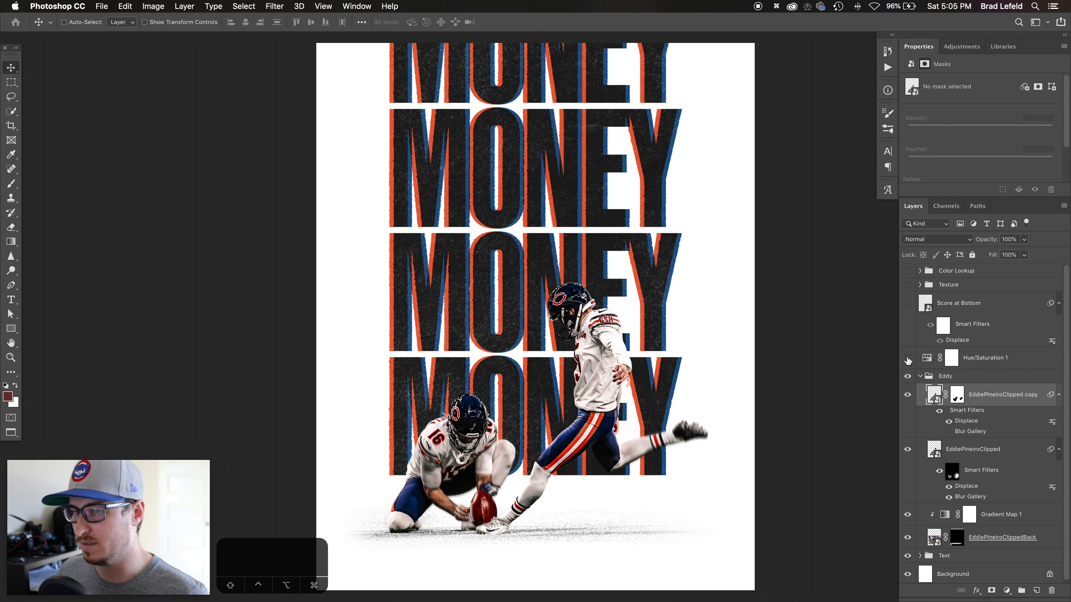
- Show the Hue/Saturation 1 adjustment above the Eddy group and review its settings for the Reds and the Yellows
click(908, 358)
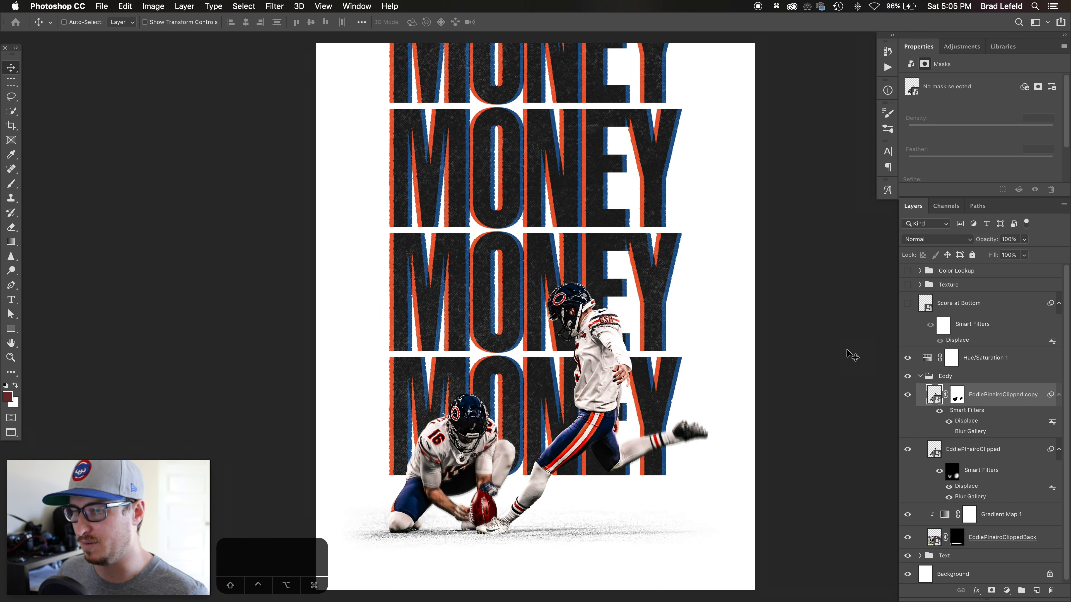
click(989, 369)
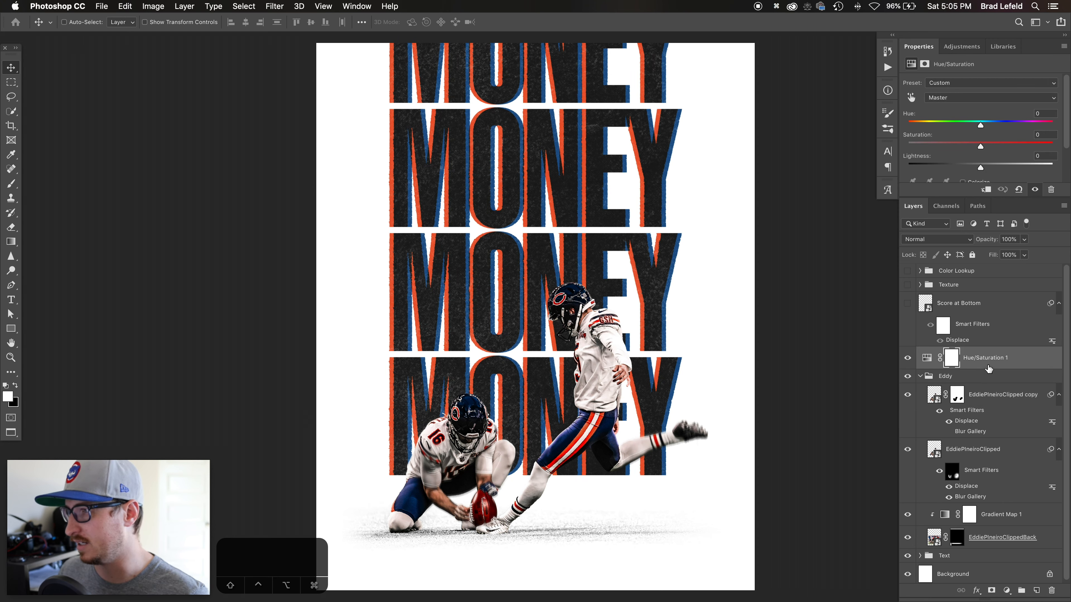
click(947, 100)
click(947, 106)
click(947, 99)
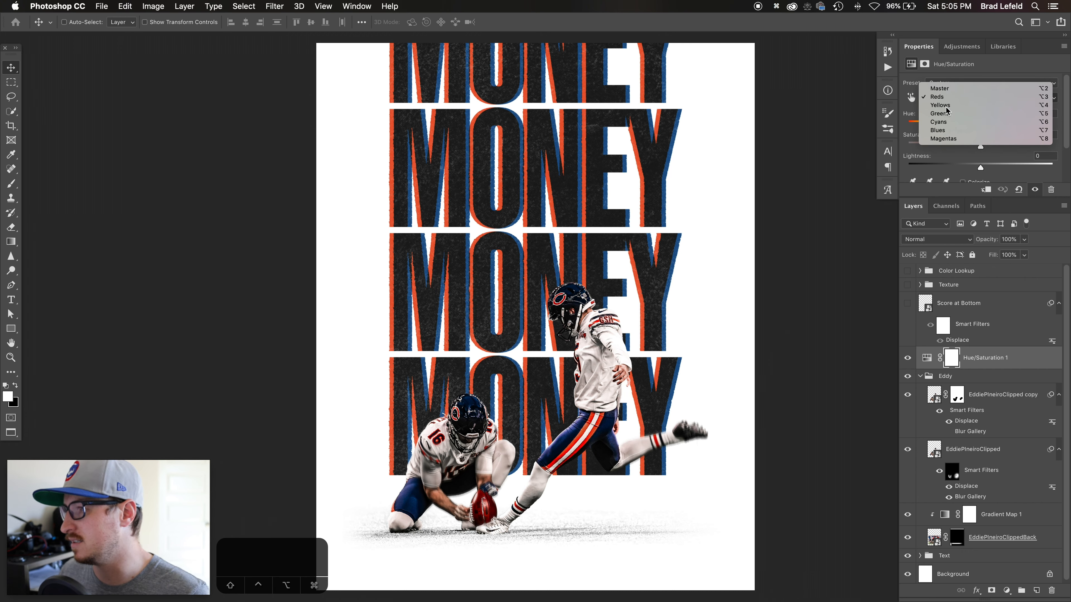
click(940, 105)
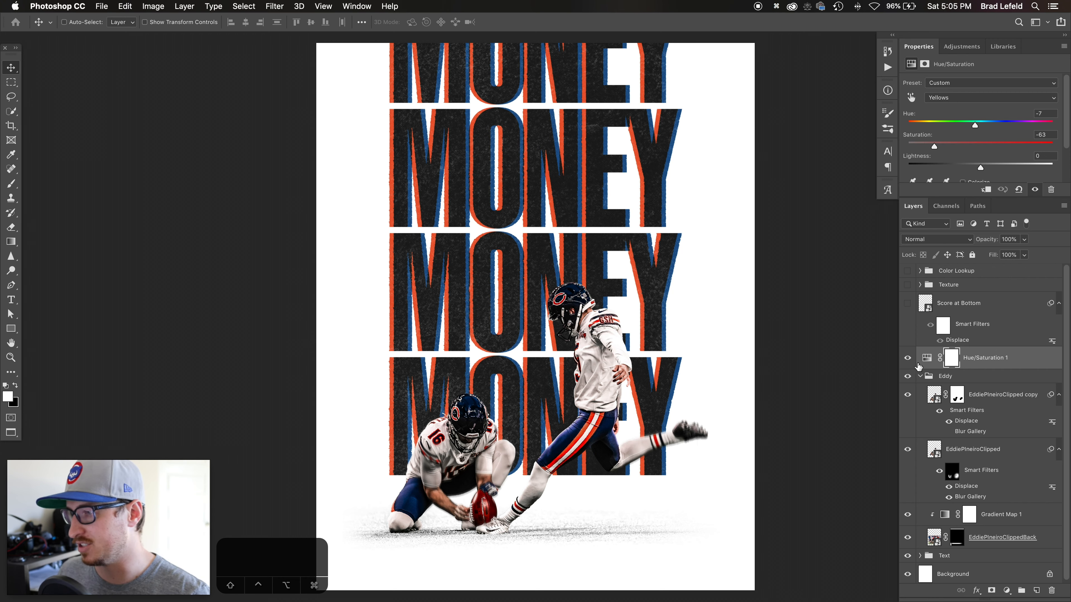
- Show the Score at Bottom layer, and expand and show the Texture group
click(907, 303)
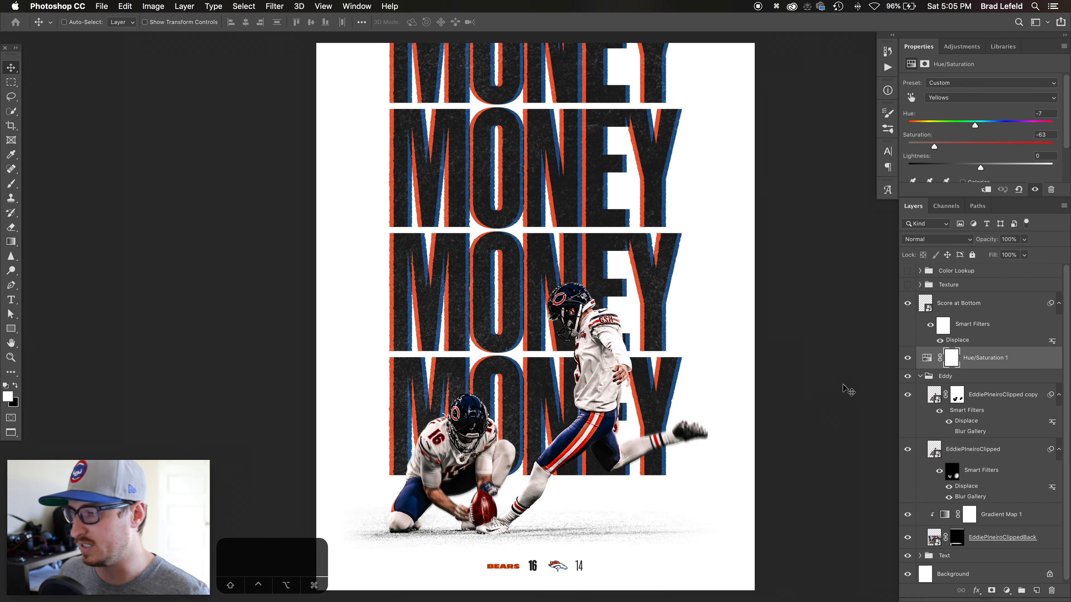
click(962, 298)
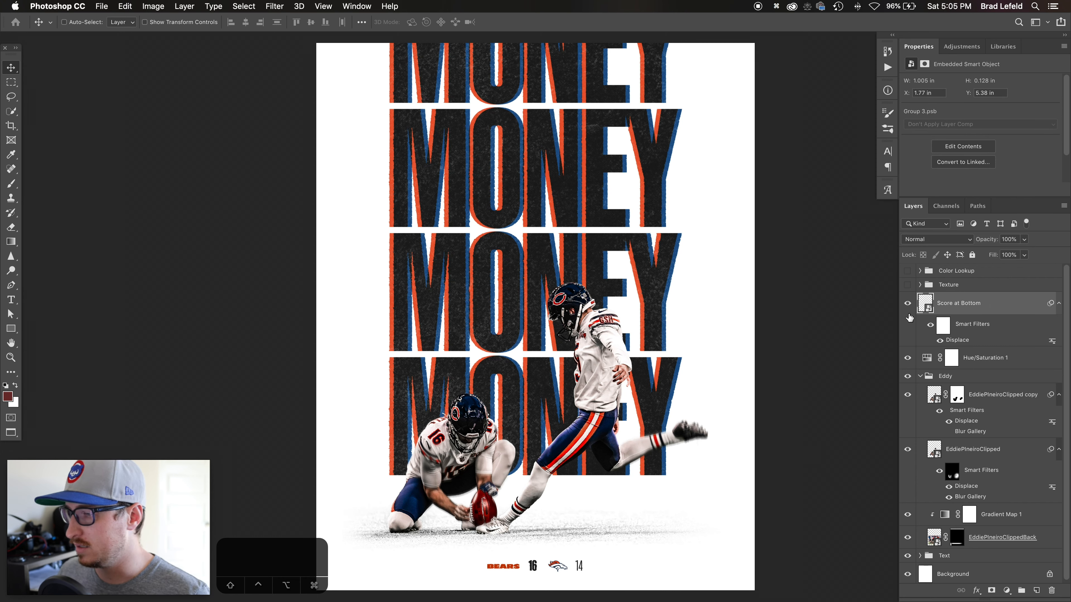
click(919, 285)
click(908, 286)
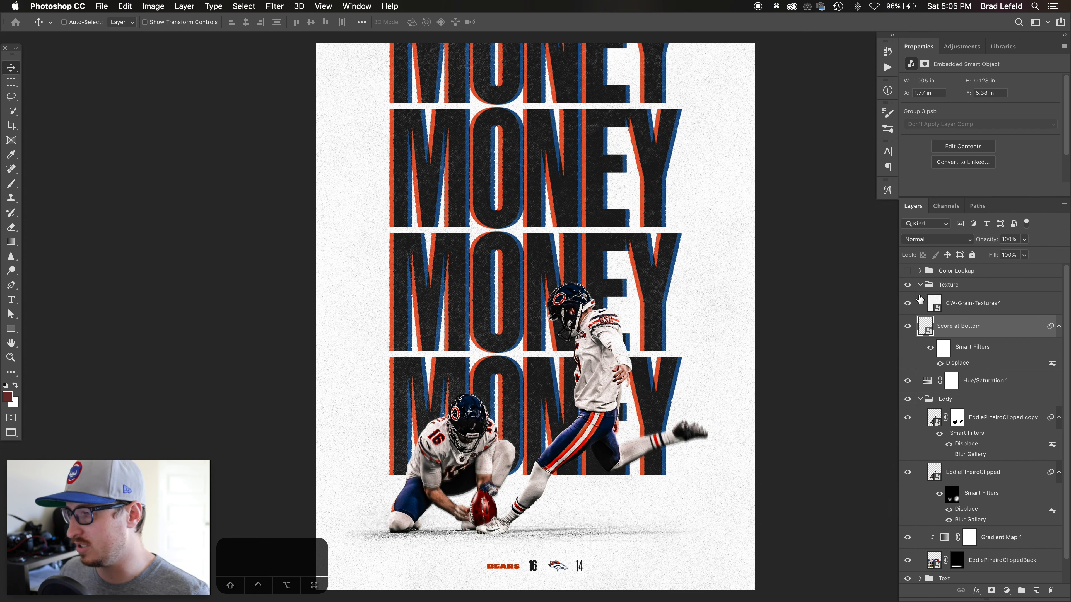
- Compare the poster with and without the CW-Grain-Textures4 layer in the Texture group, and review that layer's blend mode
click(908, 304)
click(908, 303)
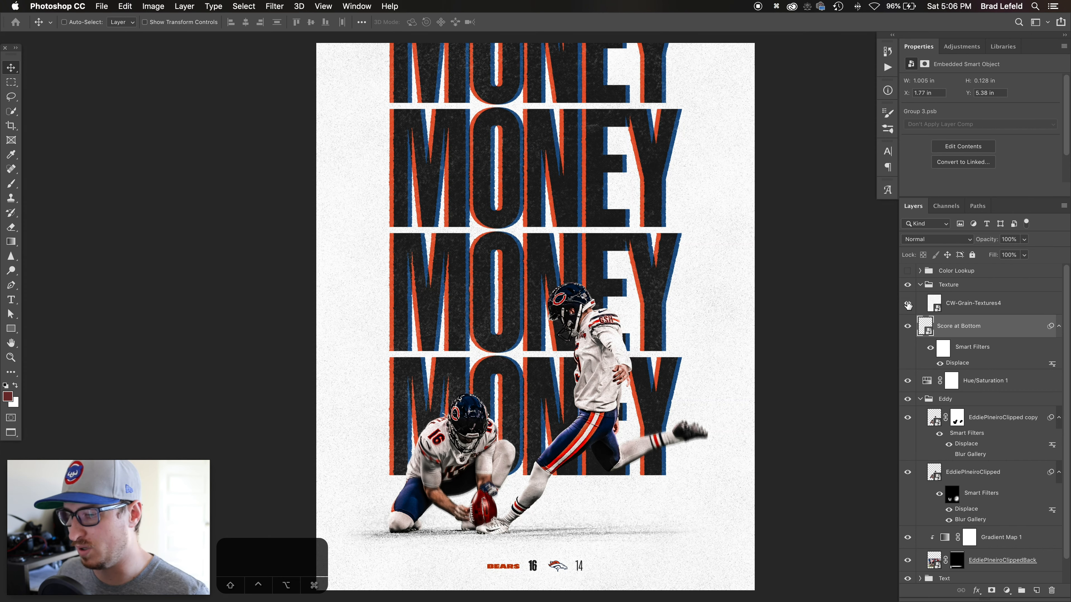
click(949, 289)
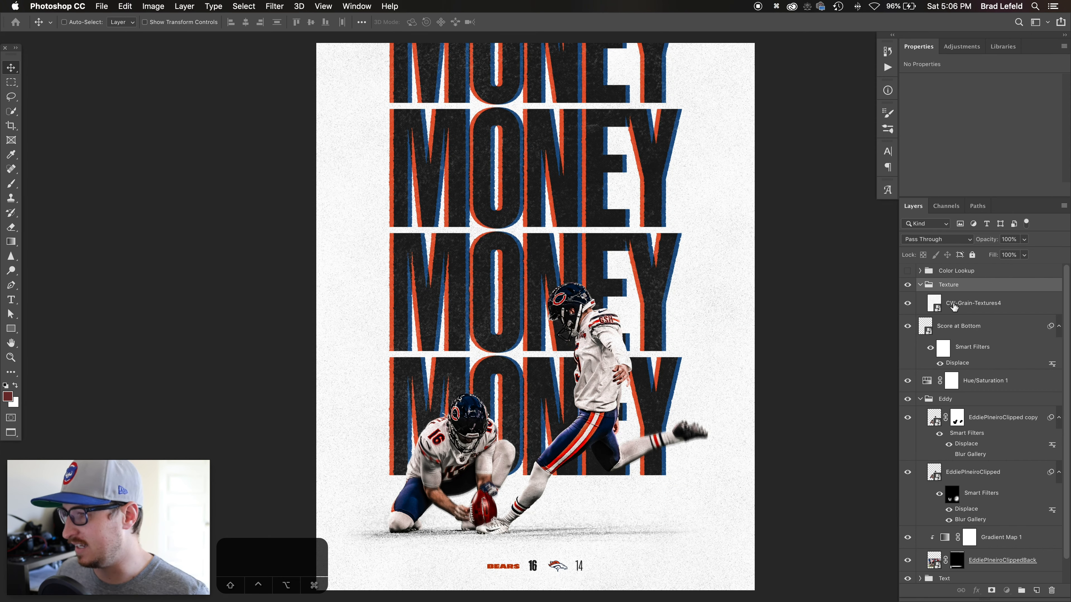
click(940, 308)
- Compare the grain around the kicker up close with and without the CW-Grain-Textures4 layer, and return to the whole poster
scroll(736, 291, up, 5)
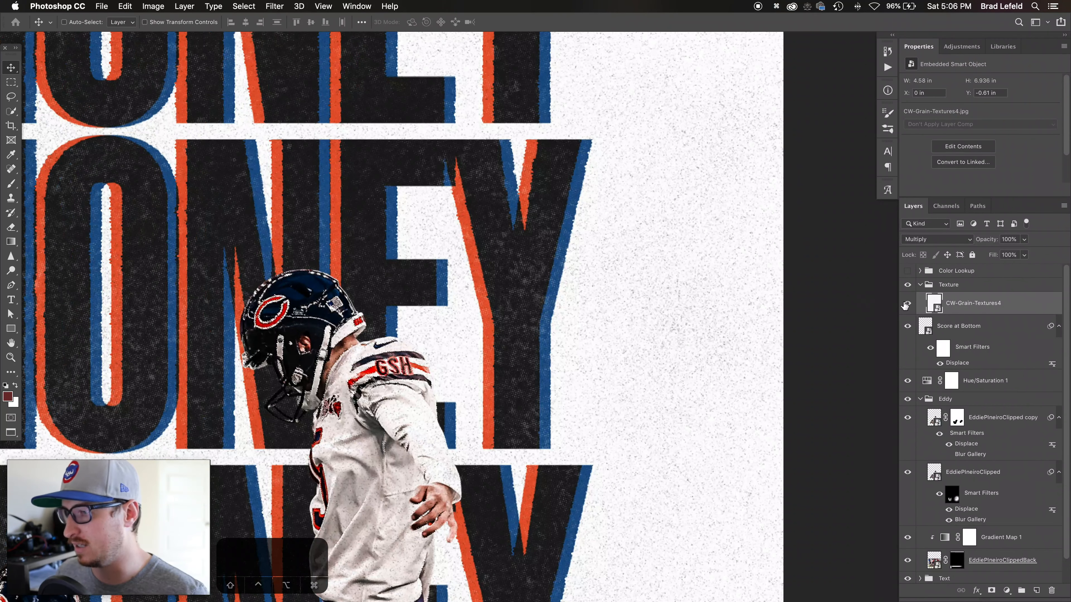
click(907, 304)
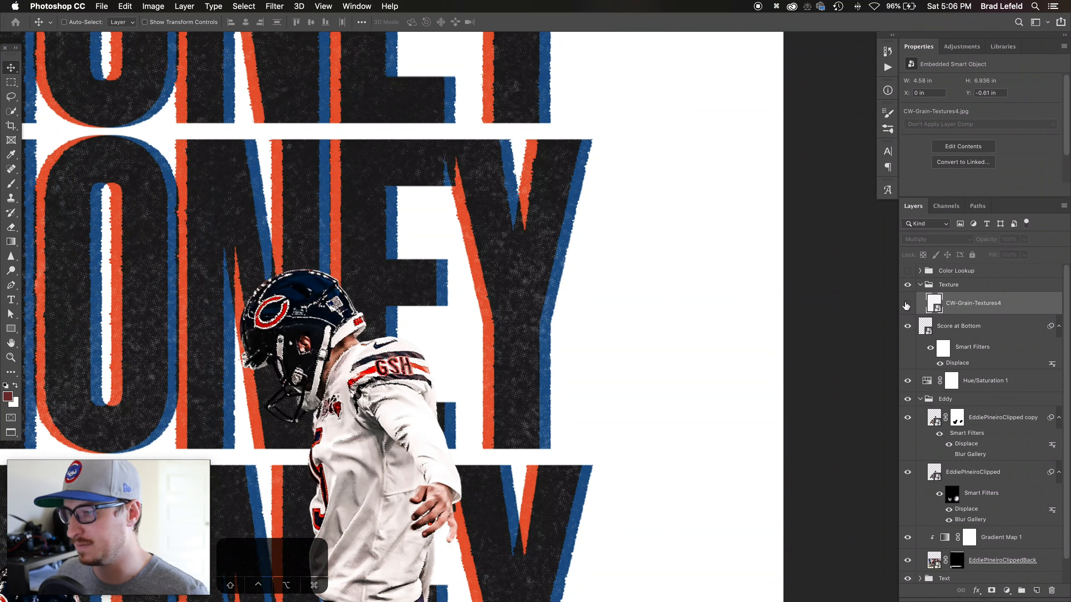
click(908, 304)
scroll(613, 340, down, 3)
scroll(613, 339, down, 3)
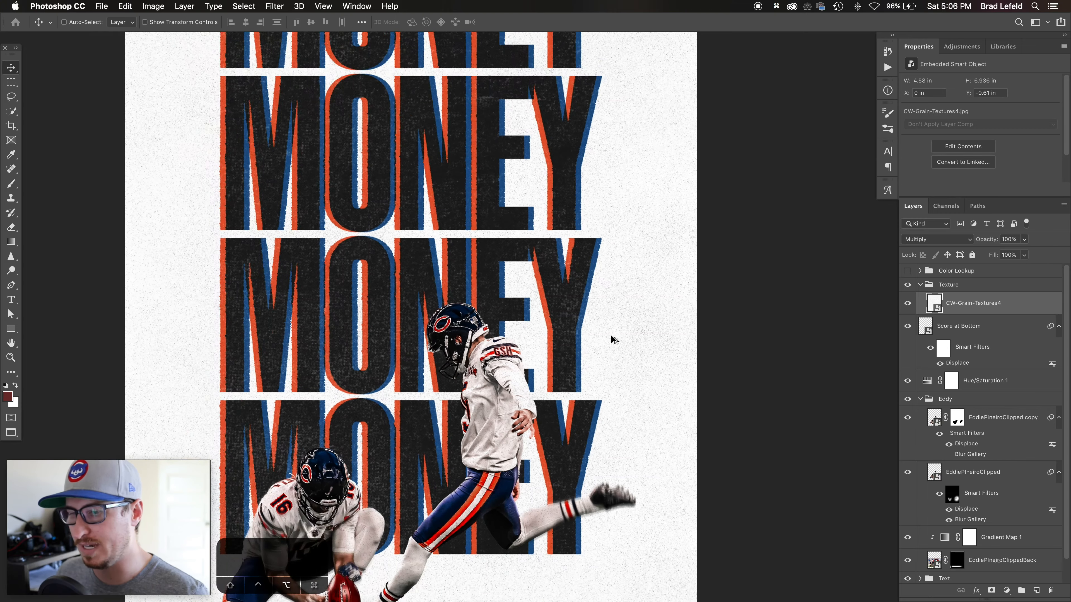
drag(611, 340, 592, 314)
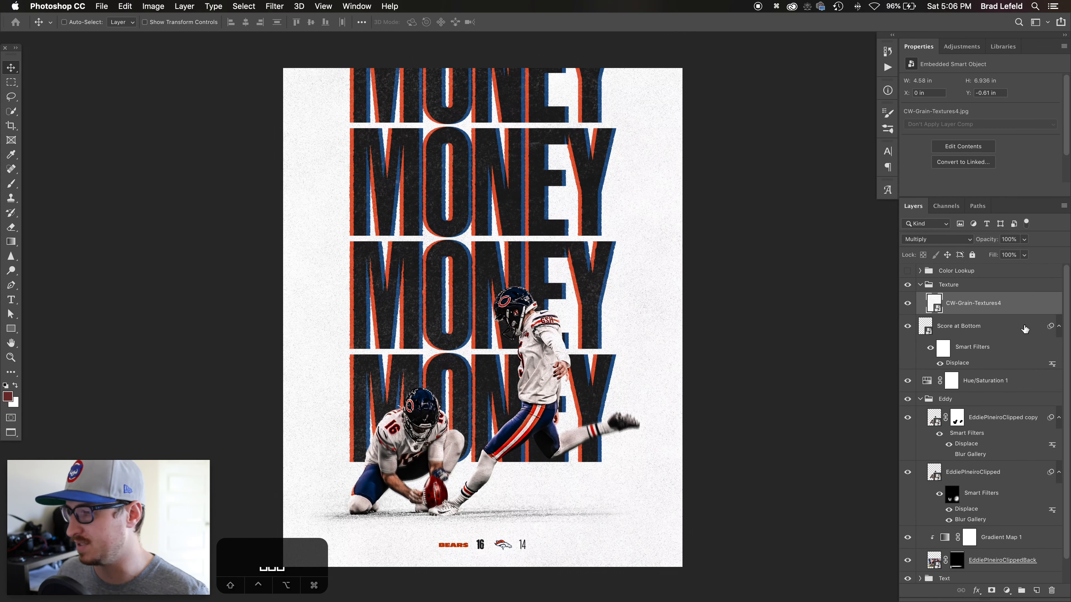
- Show and expand the Color Lookup group, and compare the poster with and without its expanded Paper Texture group
click(920, 270)
click(908, 272)
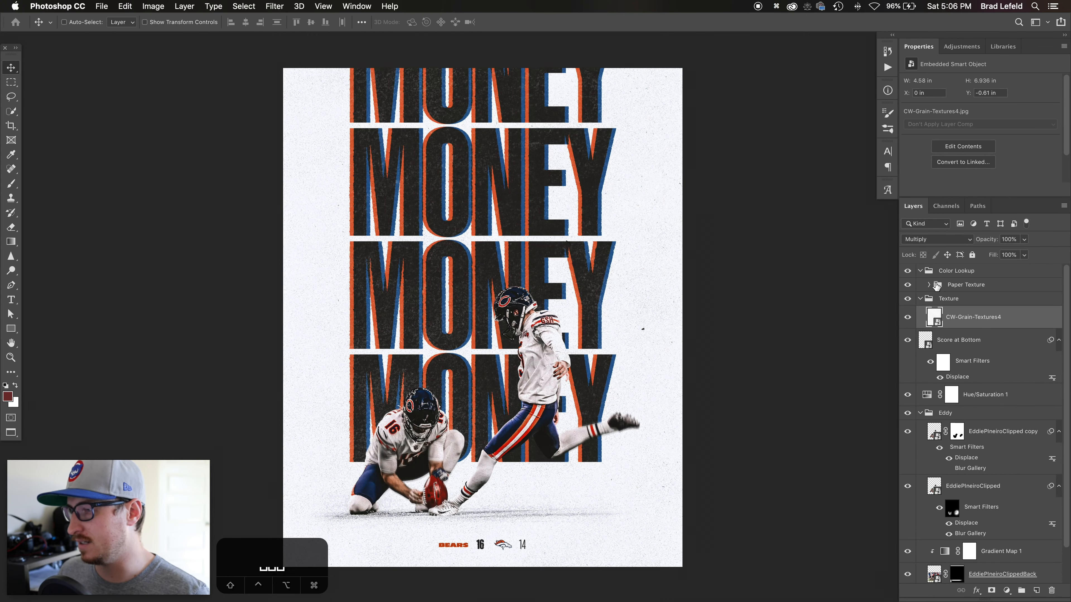
click(930, 285)
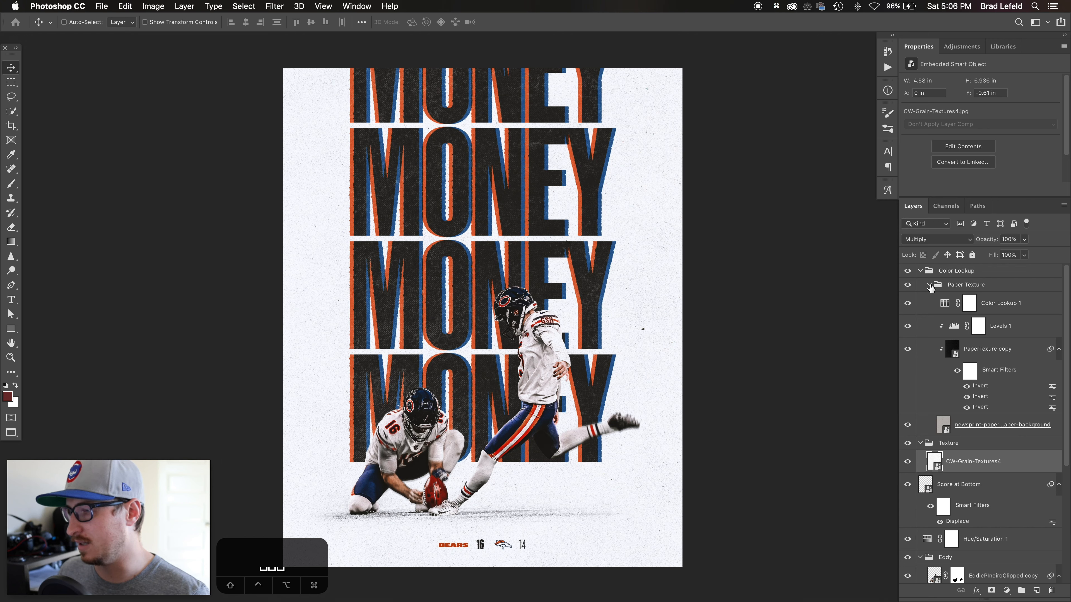
click(908, 285)
click(907, 285)
- Hide all layers in the Paper Texture group, and bring back only the newsprint background and the PaperTexure copy layer
drag(908, 302, 906, 428)
click(907, 426)
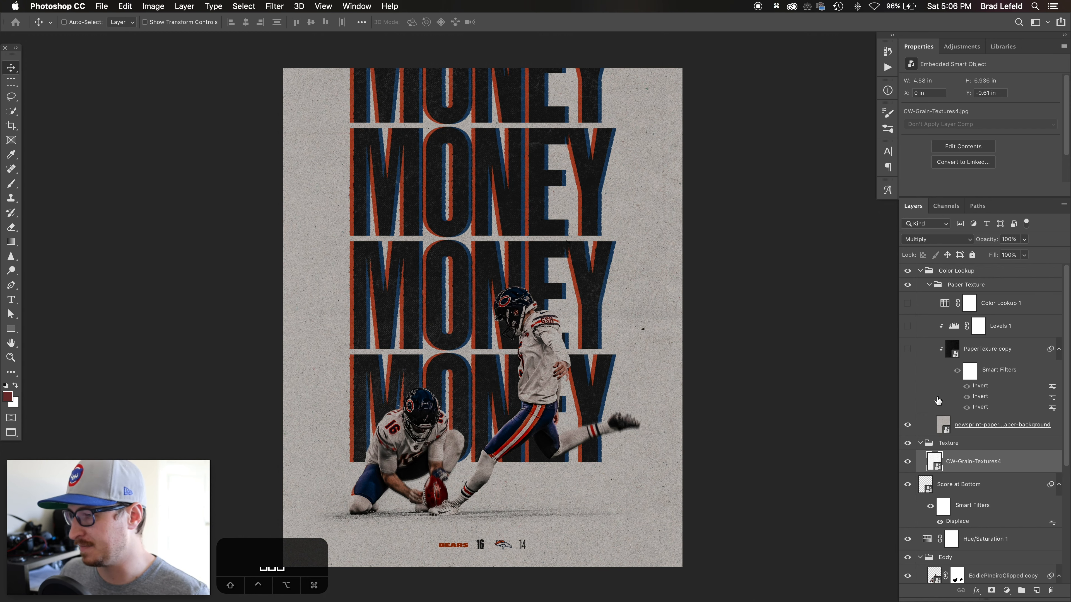
click(977, 356)
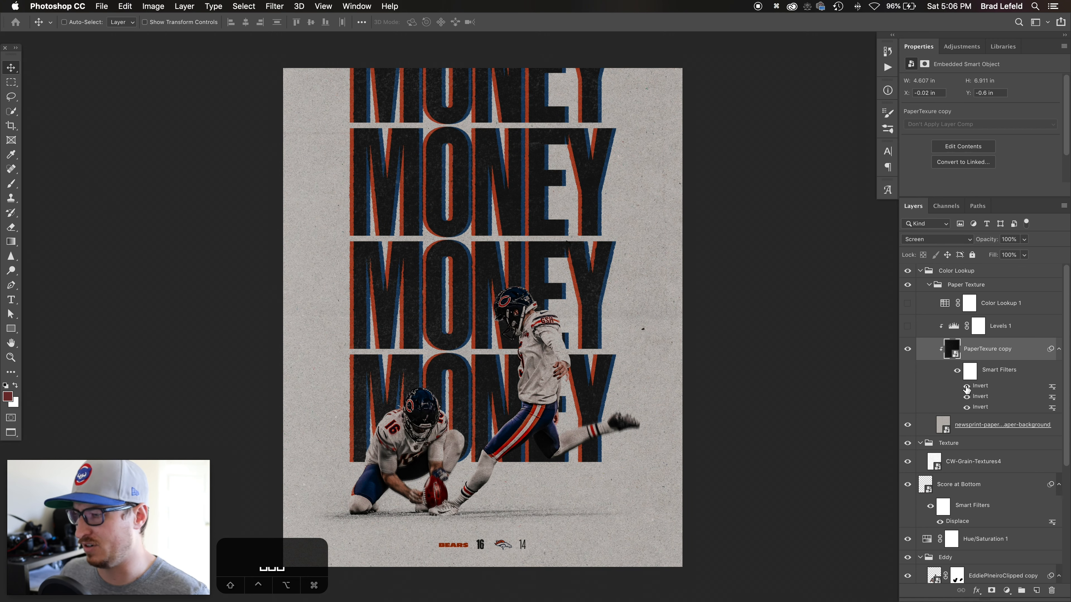
- Show the Levels 1 and Color Lookup 1 adjustments again, reviewing the newsprint layer's blend mode and the Color Lookup settings
click(908, 326)
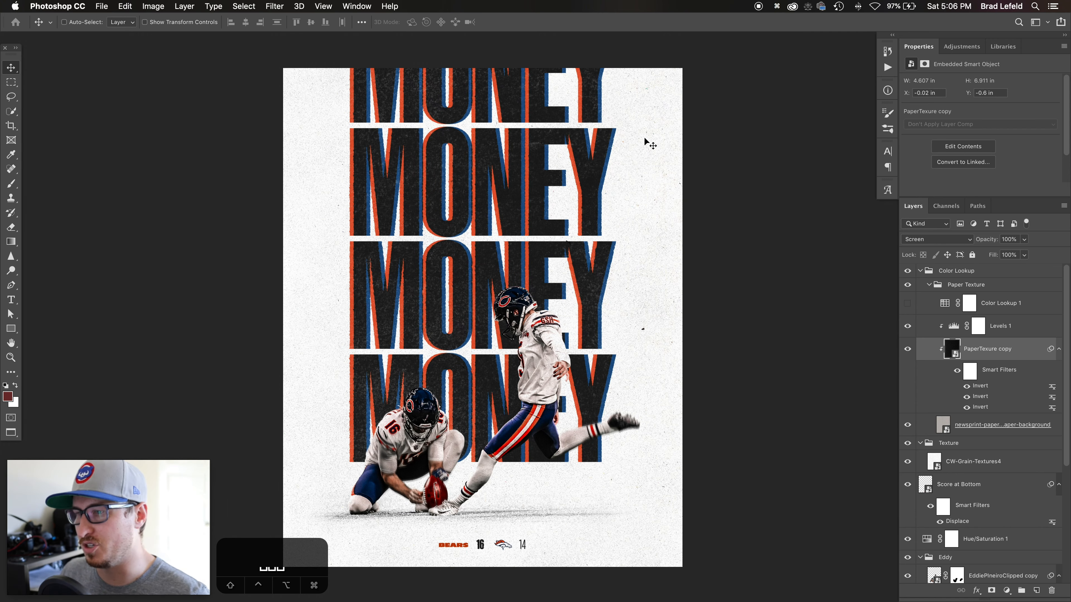
click(1001, 433)
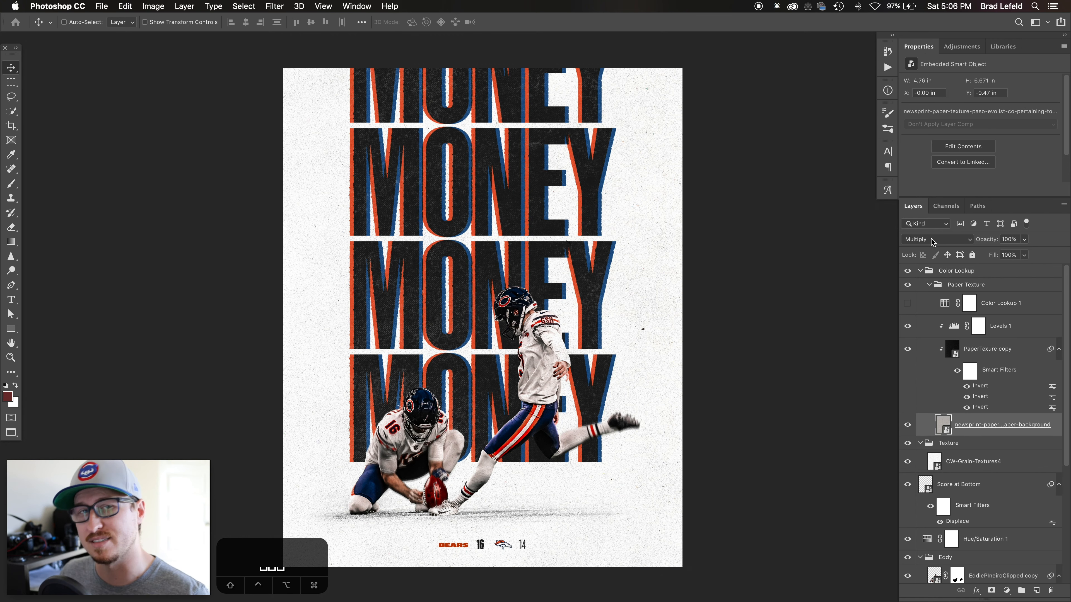
click(907, 304)
click(996, 303)
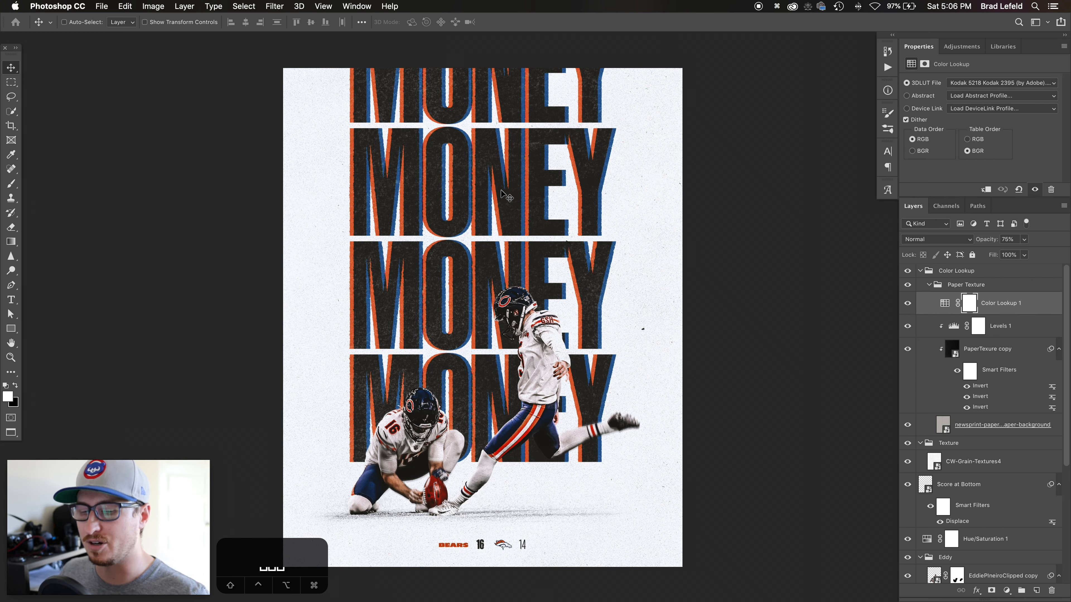
- Collapse the Paper Texture, Color Lookup and Texture groups
click(929, 285)
click(920, 271)
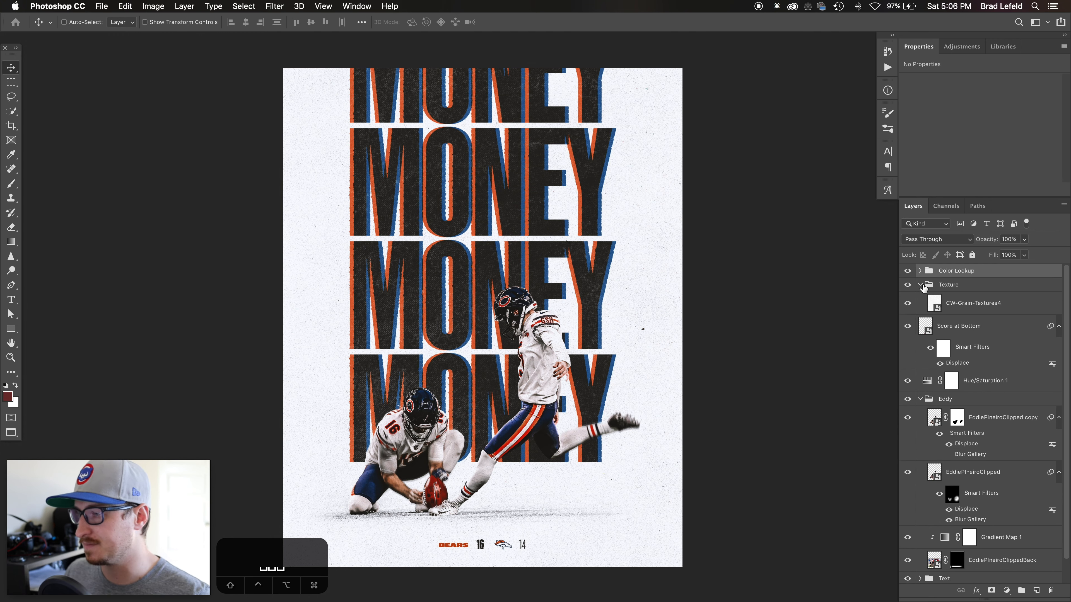
click(919, 285)
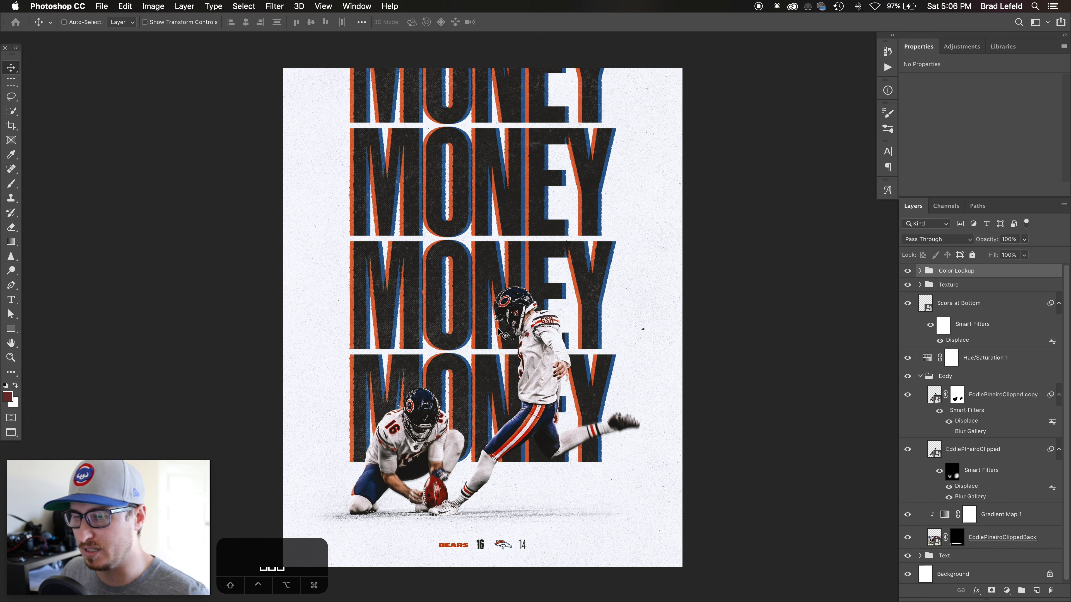